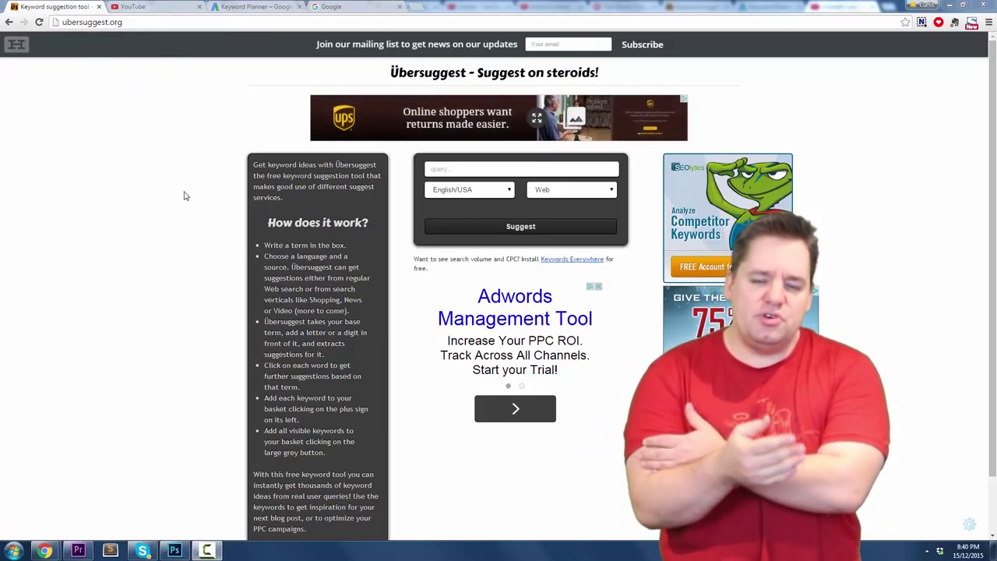
Step: Enter 'fallout 4' as the Ubersuggest query from autocomplete and generate keyword suggestions
click(426, 176)
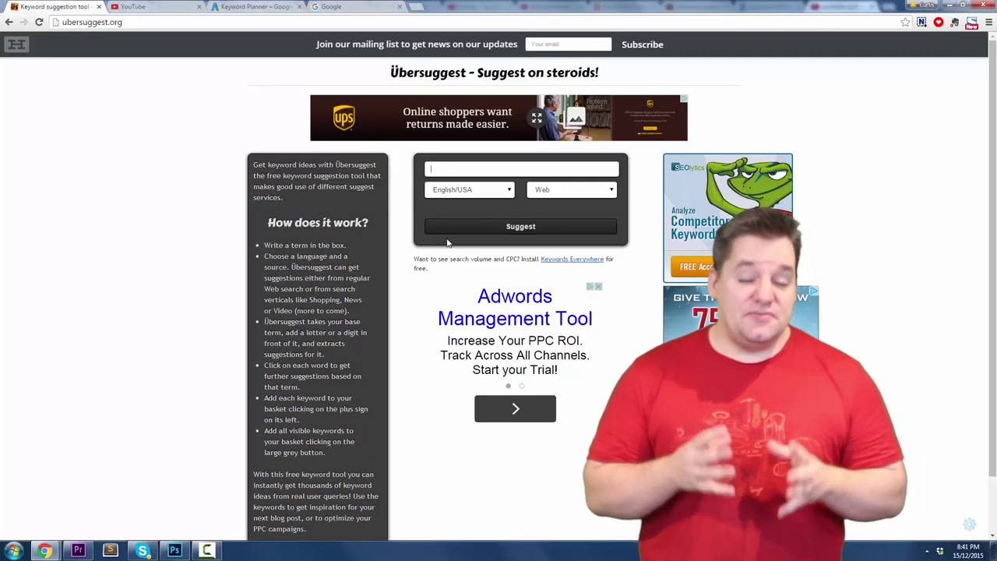
text(fall)
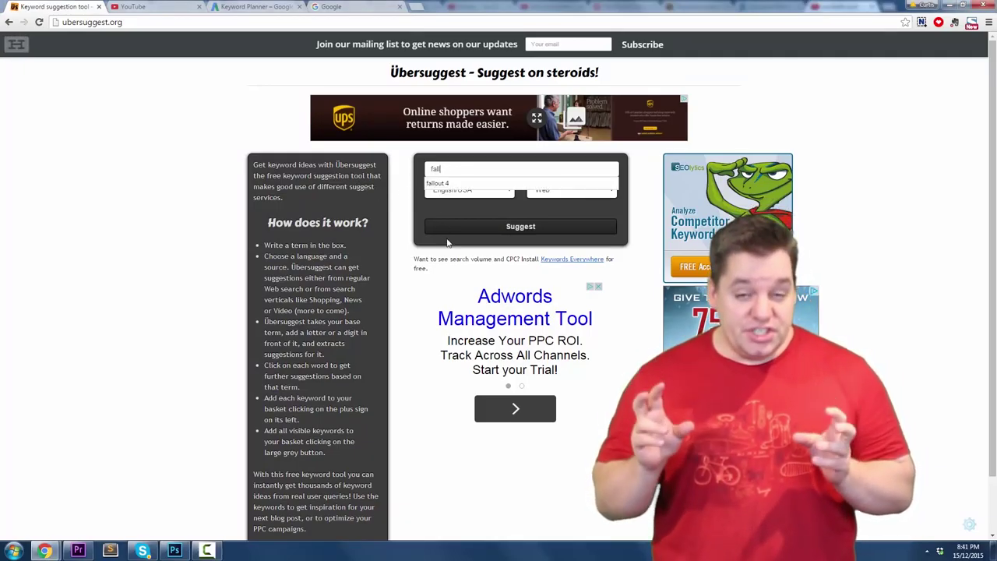
text(out 4)
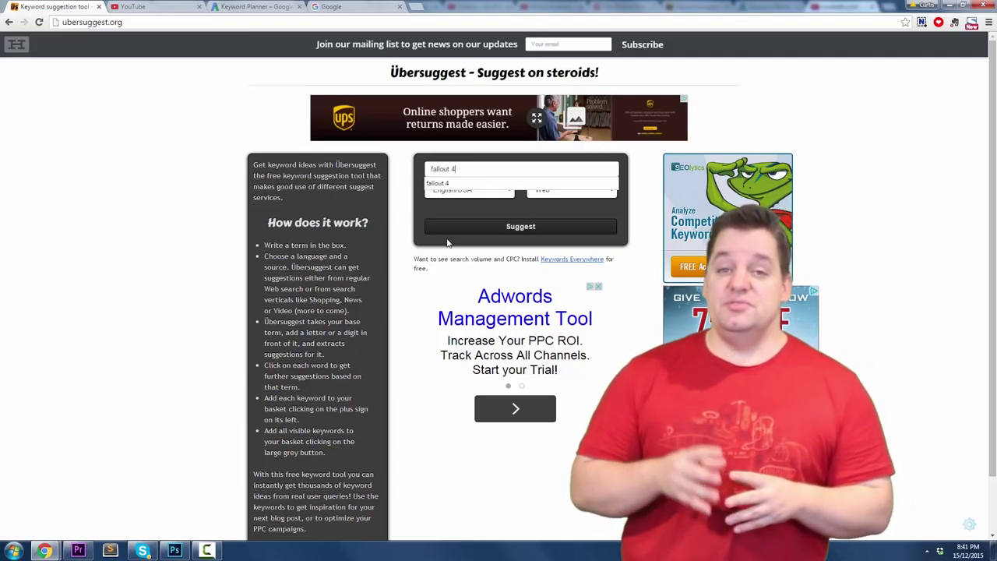
click(398, 164)
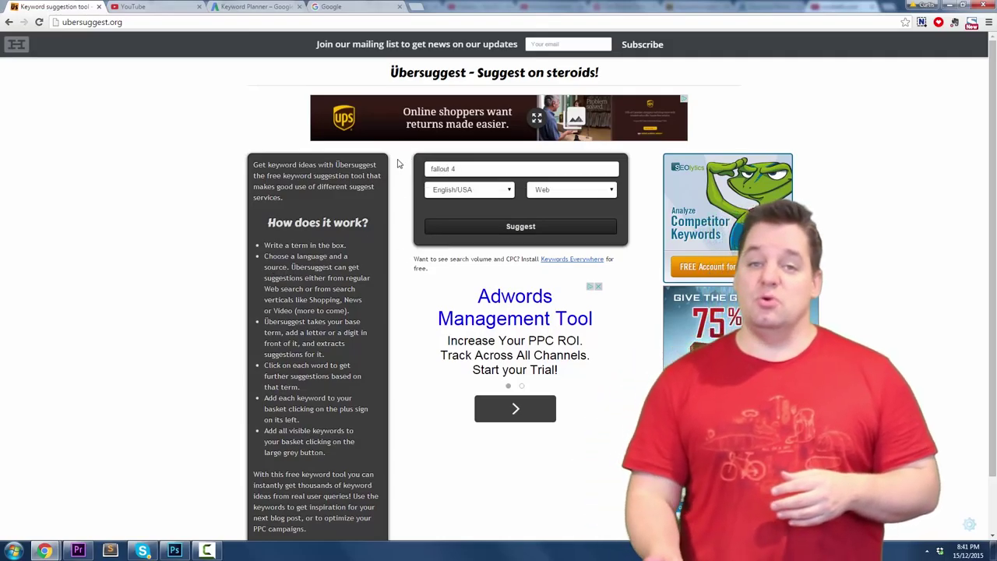
click(480, 227)
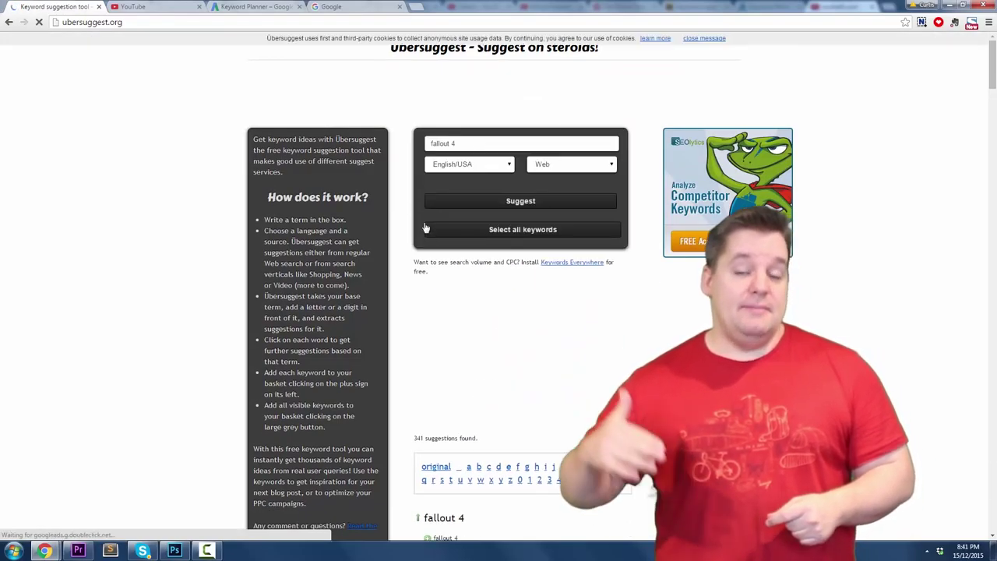
Step: Browse the fallout 4 suggestion lists and select 'where to find best weapons in fallout 4'
scroll(405, 176, down, 6)
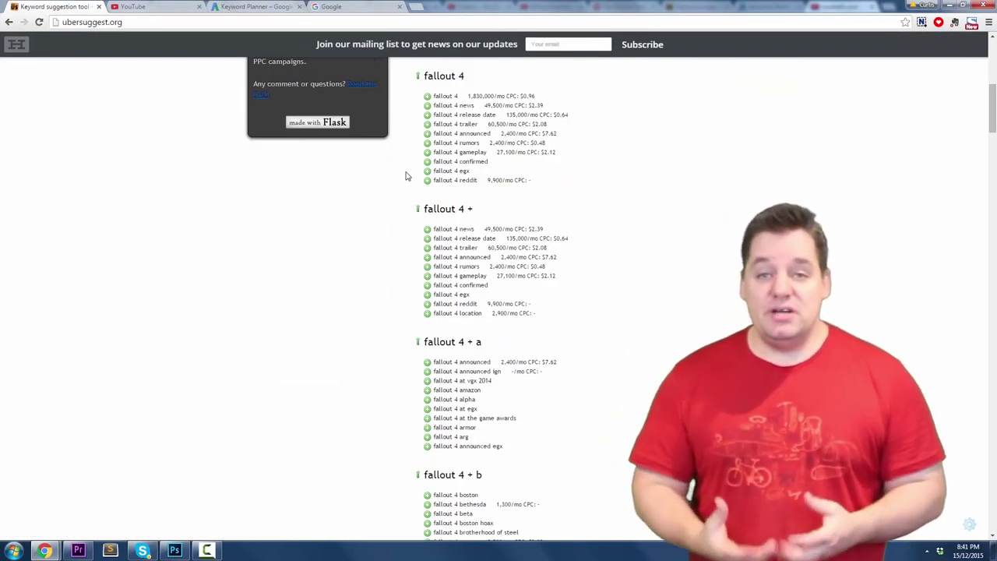
scroll(405, 176, down, 2)
scroll(415, 184, down, 1)
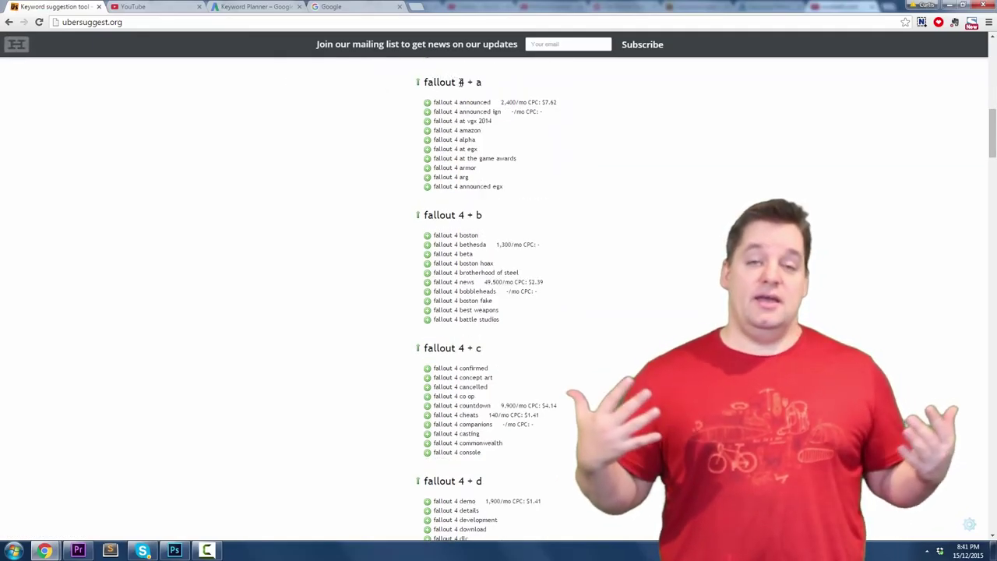
double_click(477, 83)
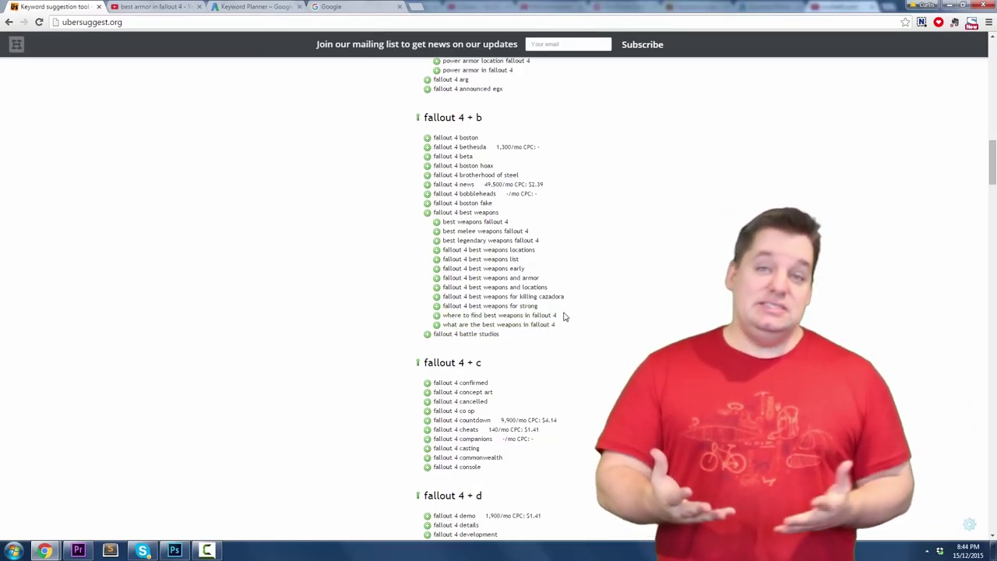
drag(564, 316, 449, 314)
key(ctrl+c)
Step: Search YouTube for 'where to find best weapons in fallout 4', replacing the armor query
click(166, 6)
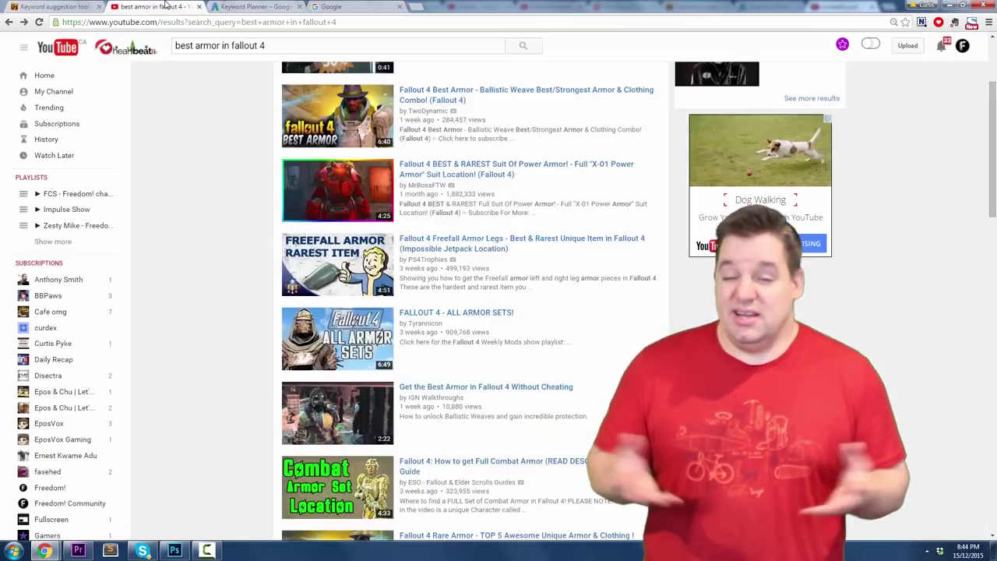
triple_click(290, 46)
key(ctrl+v)
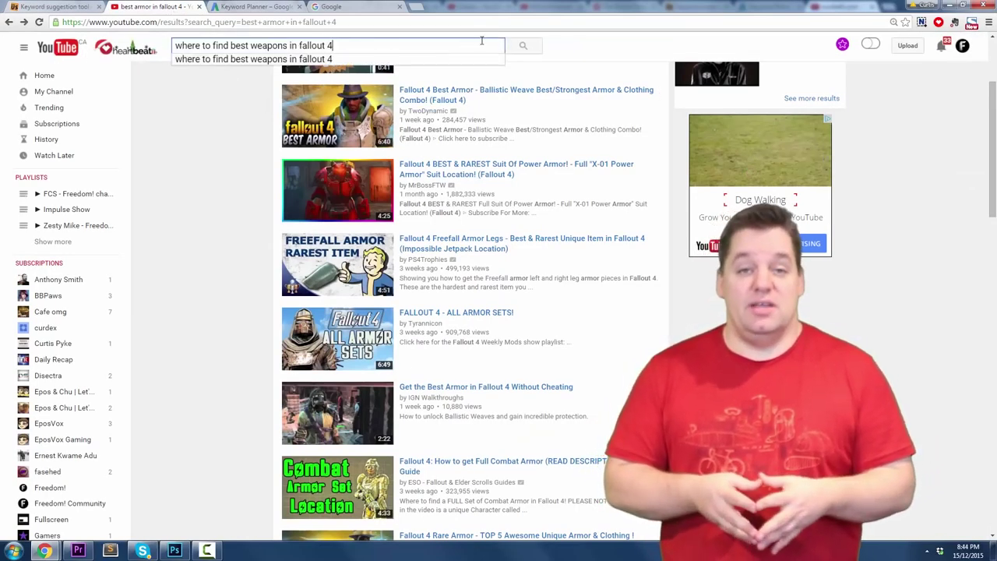
click(520, 45)
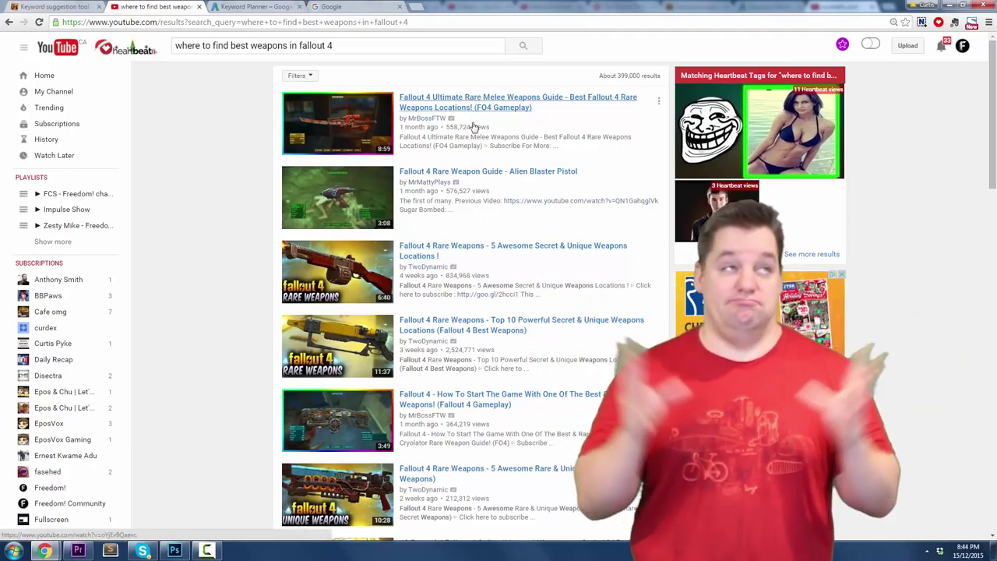
Step: Look through the weapons-location video results, then bring up the Keyword Planner tab
scroll(475, 296, down, 1)
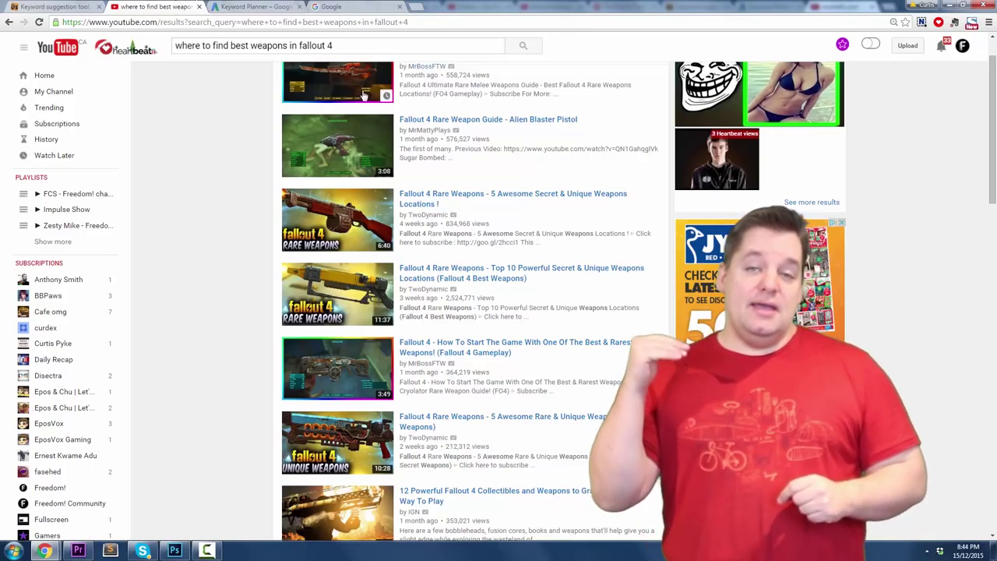
scroll(477, 377, down, 1)
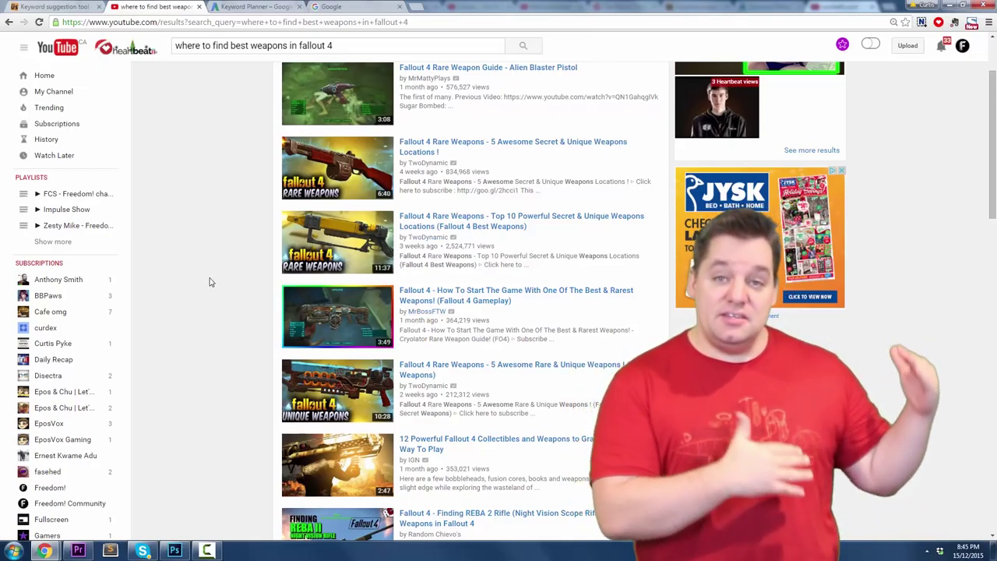
scroll(204, 258, down, 2)
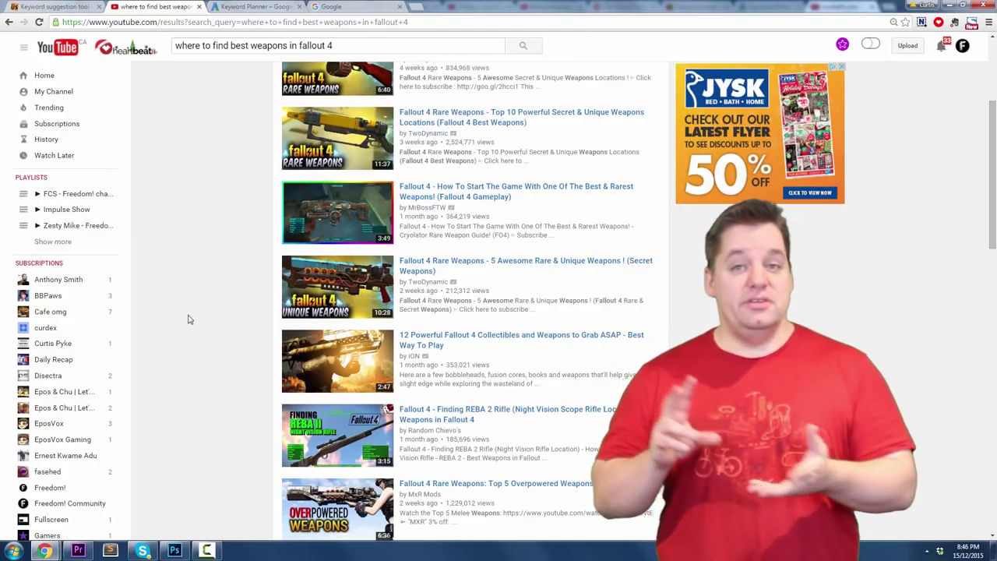
click(257, 8)
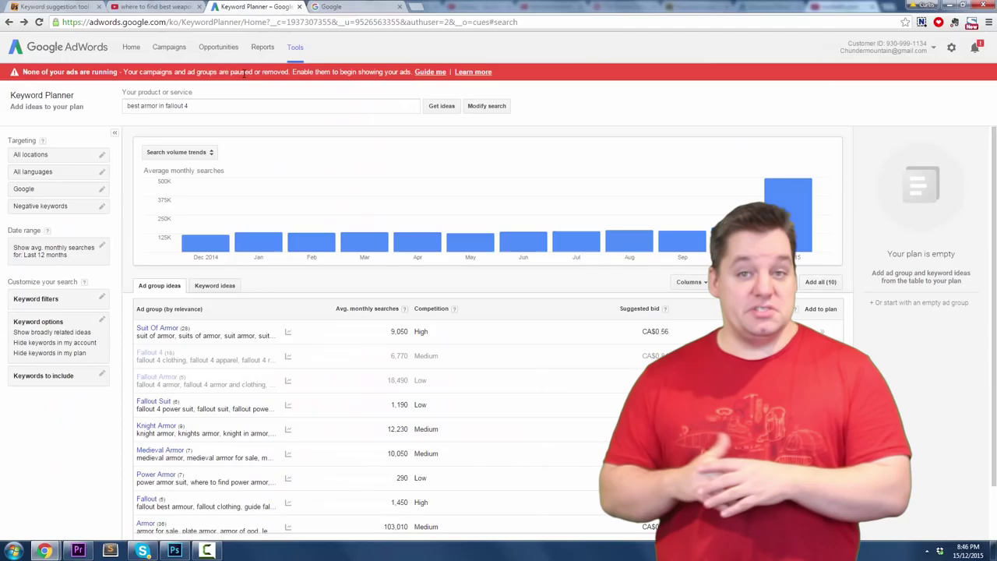
Step: Replace 'best armor in fallout 4' with 'where to find best weapons in fallout 4' and get ideas
triple_click(189, 109)
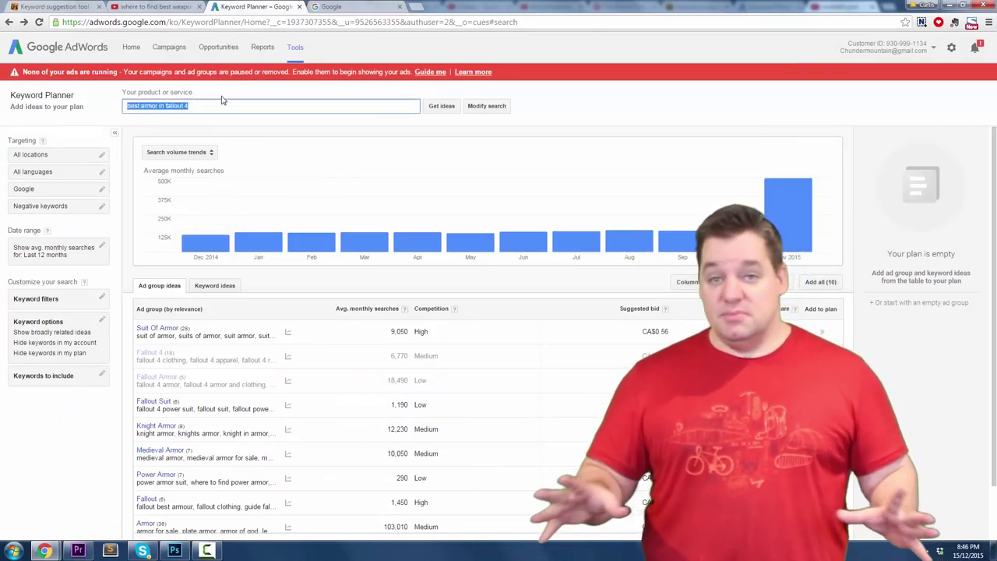
key(ctrl+v)
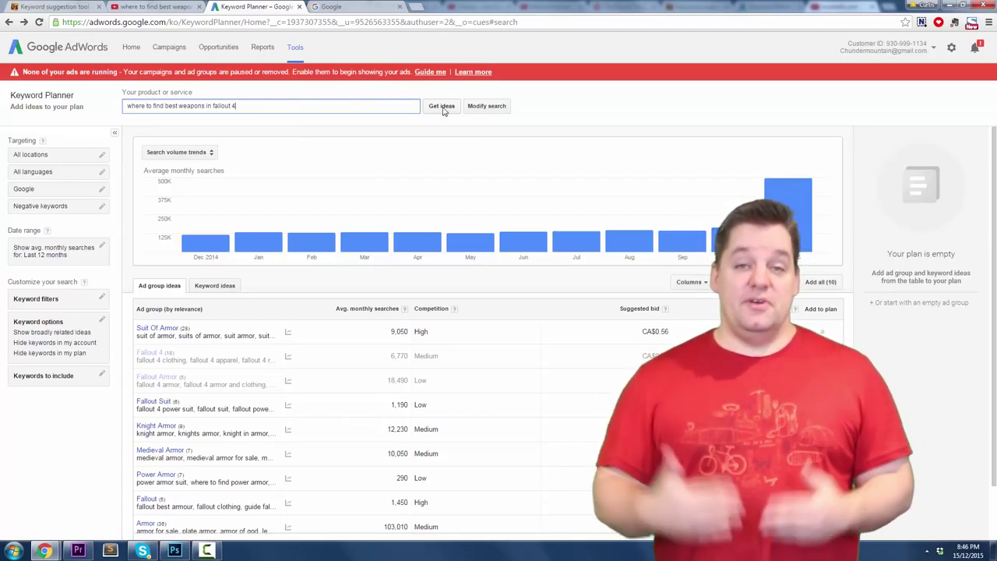
click(441, 106)
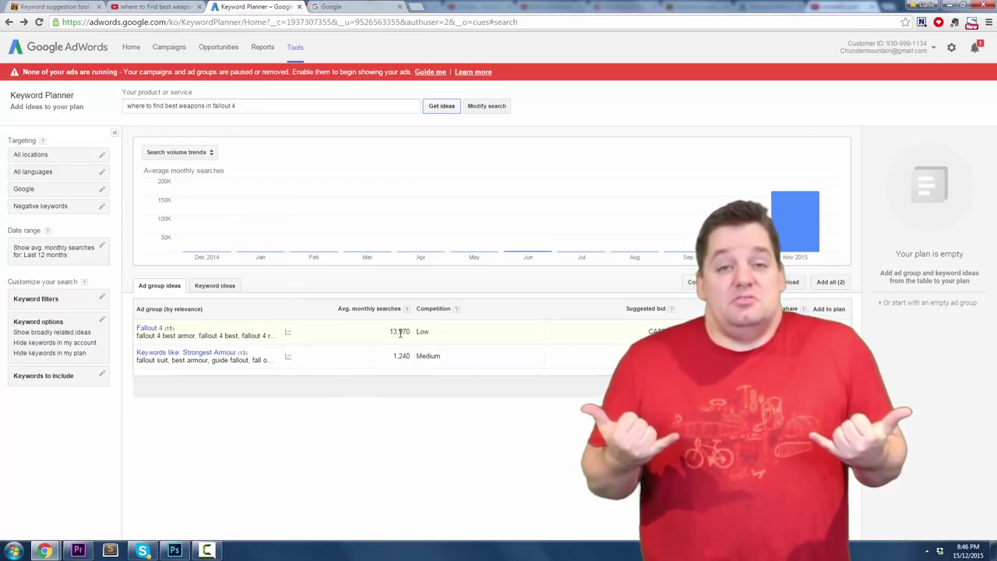
mouse_move(287, 334)
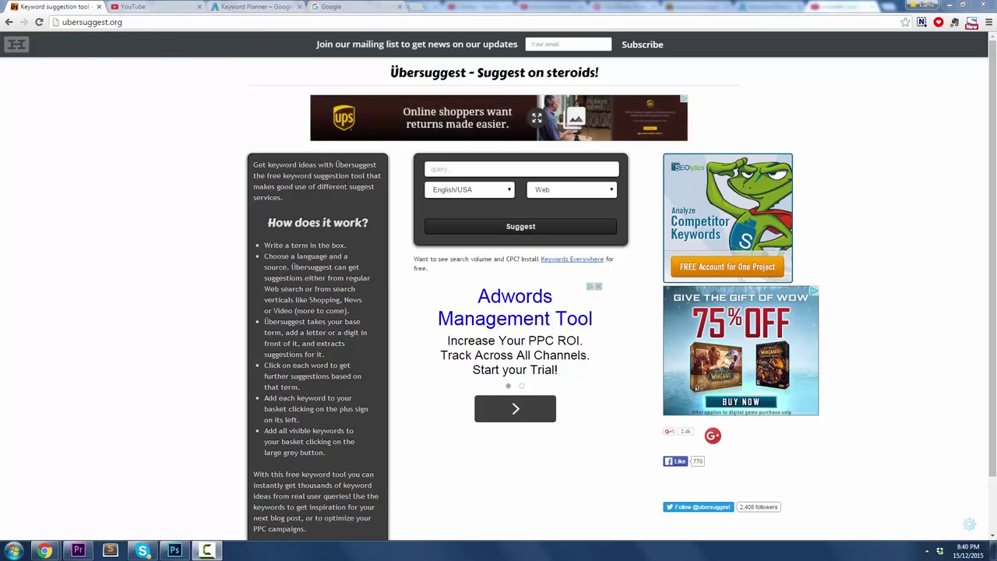
Step: Type 'fall', pick the 'fallout 4' autocomplete entry and regenerate the 341 suggestions
click(442, 168)
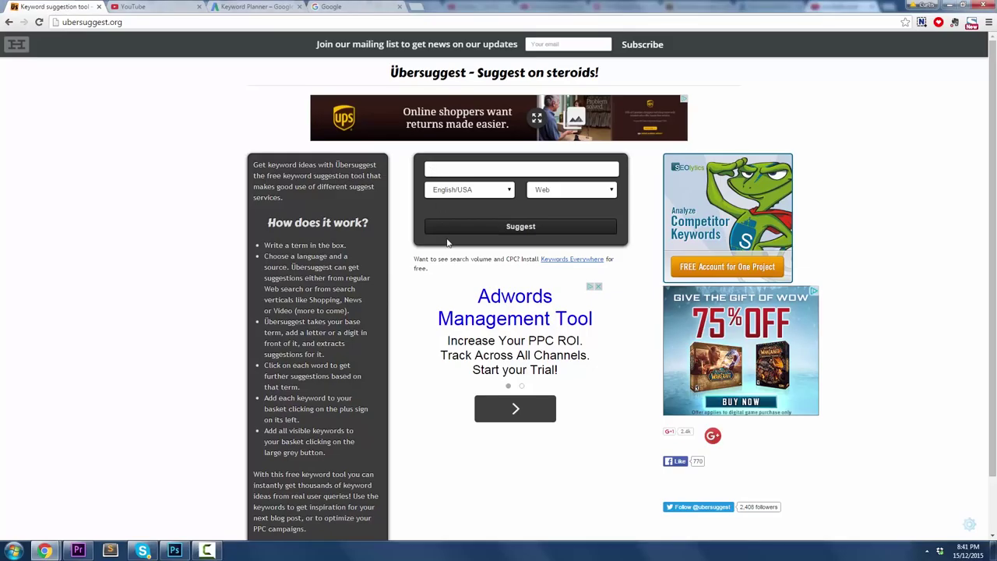
text(fallout 4)
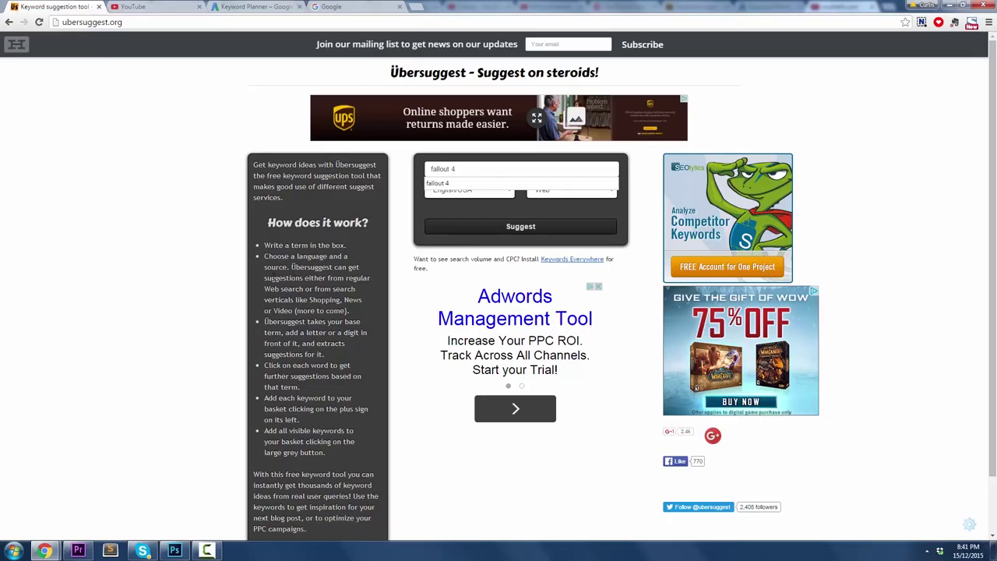
click(398, 164)
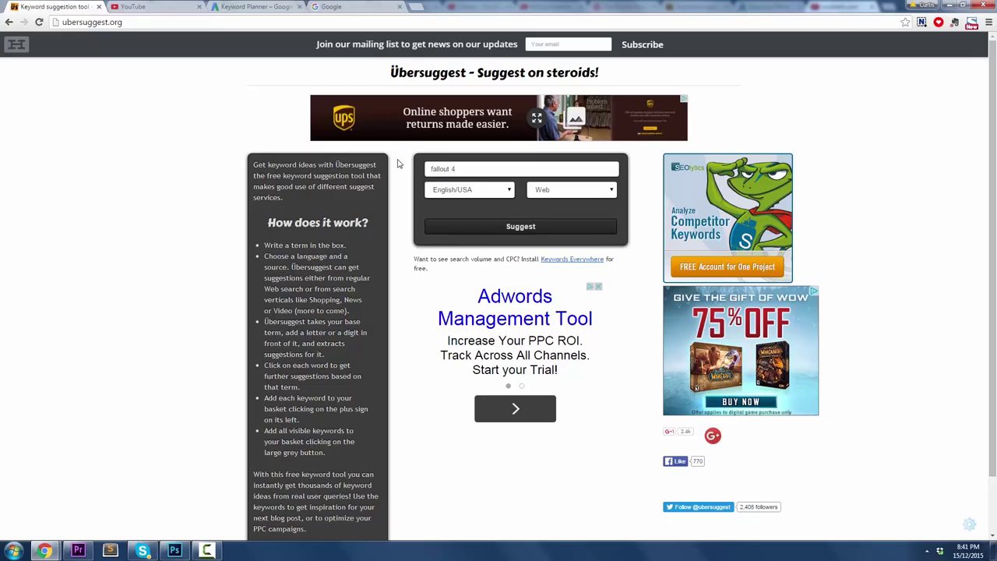
click(481, 228)
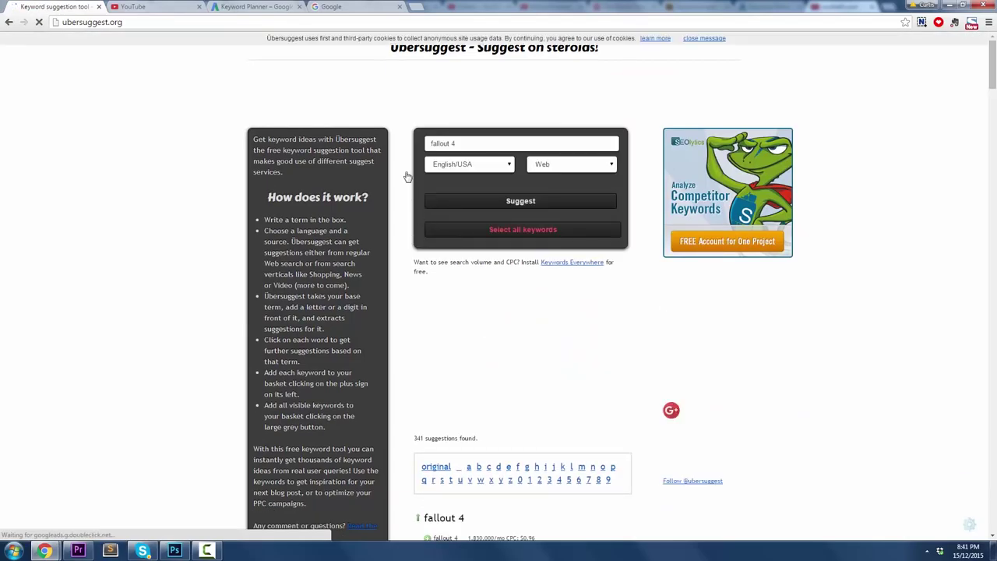
scroll(406, 172, down, 6)
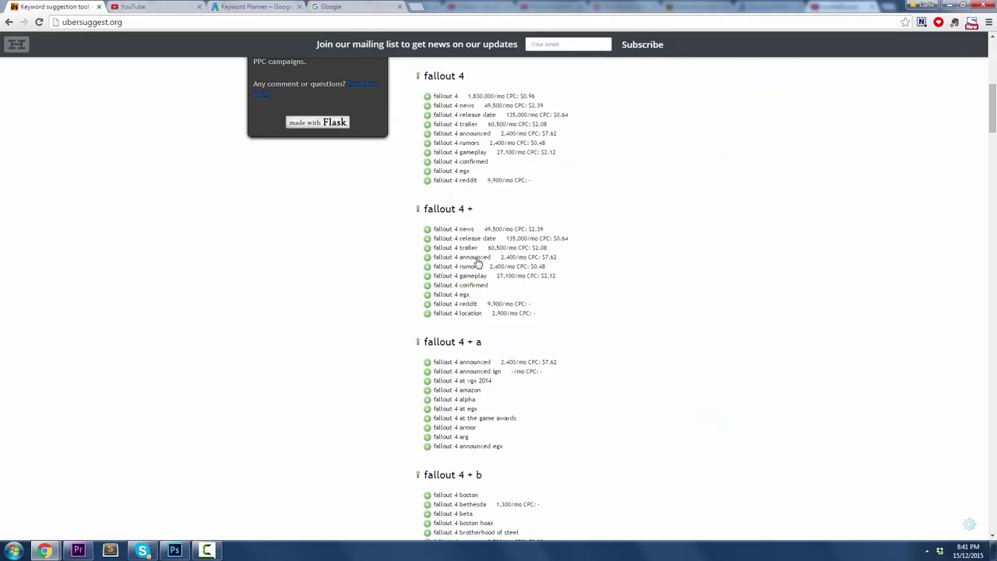
scroll(412, 210, down, 2)
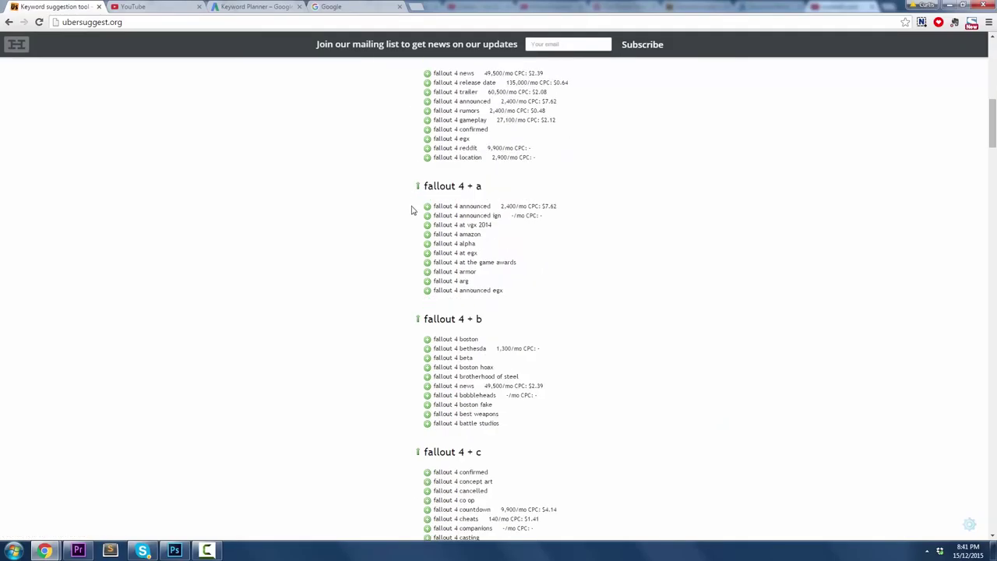
scroll(429, 108, down, 2)
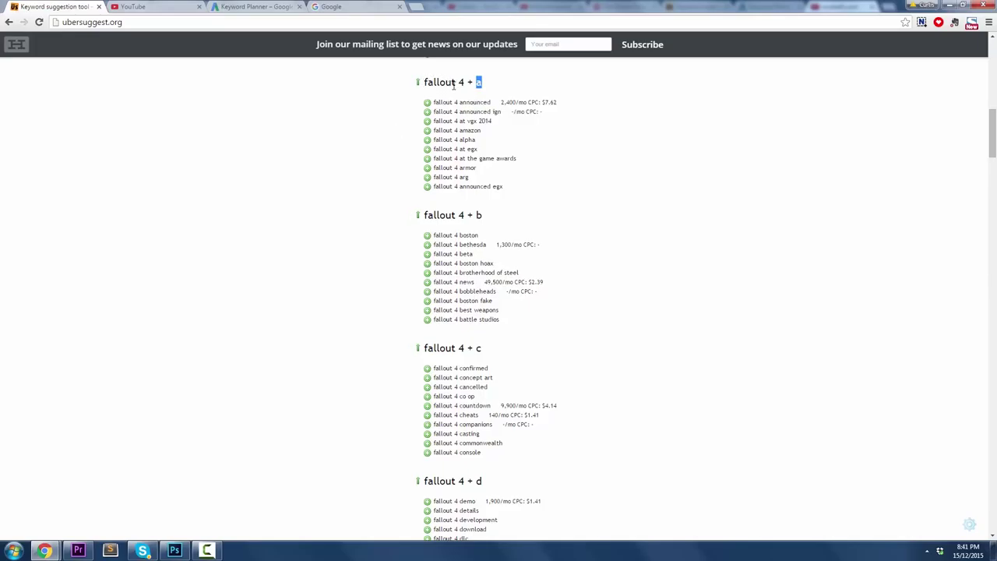
double_click(480, 84)
click(447, 168)
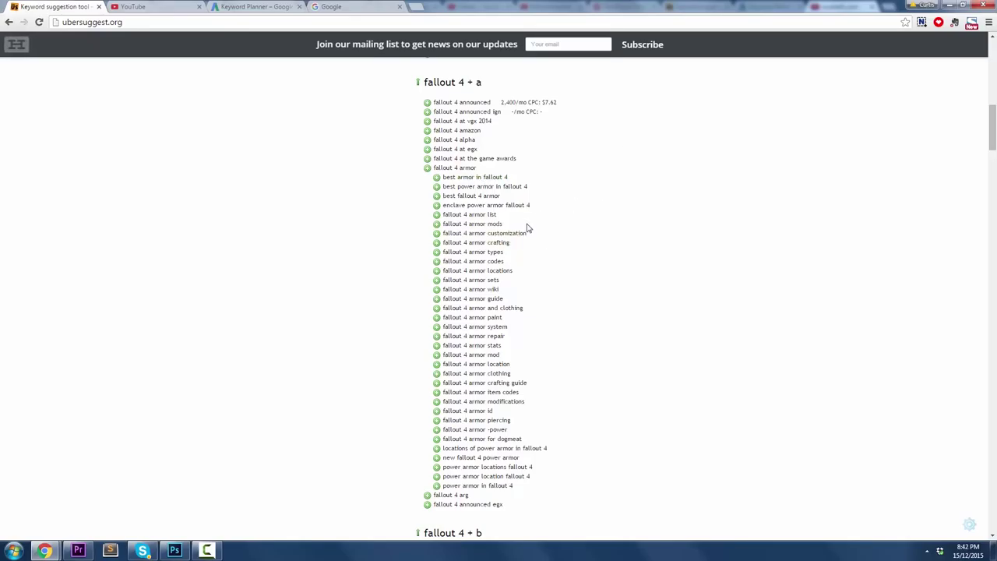
Step: Scroll to the expanded fallout 4 armor entry and select 'best armor in fallout 4'
scroll(528, 238, down, 1)
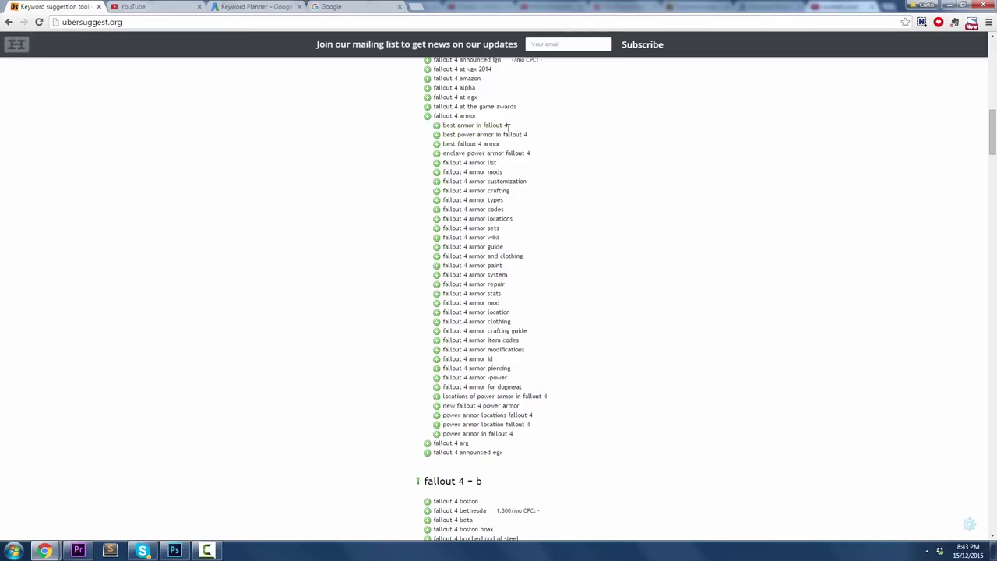
drag(508, 126, 446, 127)
key(ctrl+c)
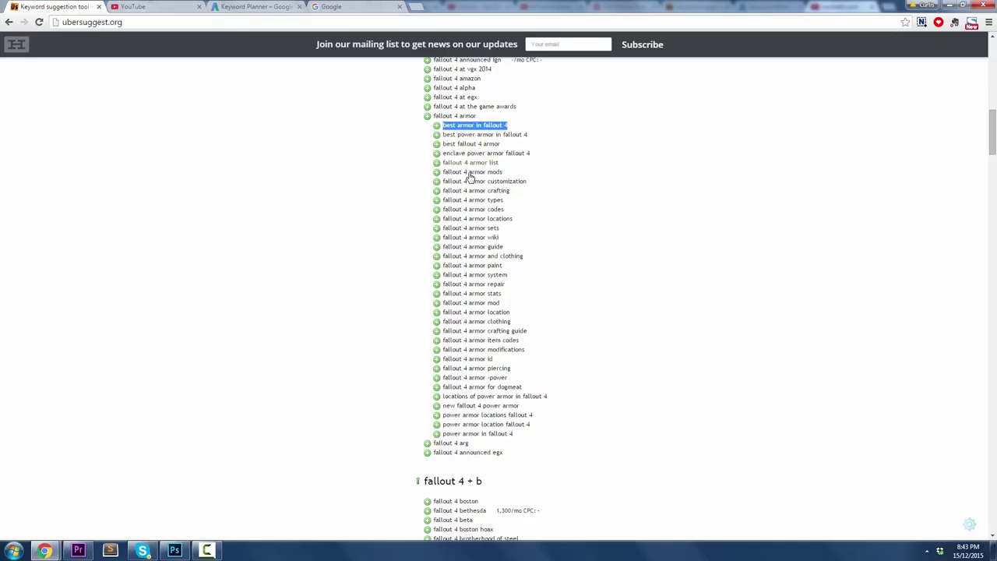
Step: Search YouTube for the pasted phrase 'best armor in fallout 4'
click(187, 4)
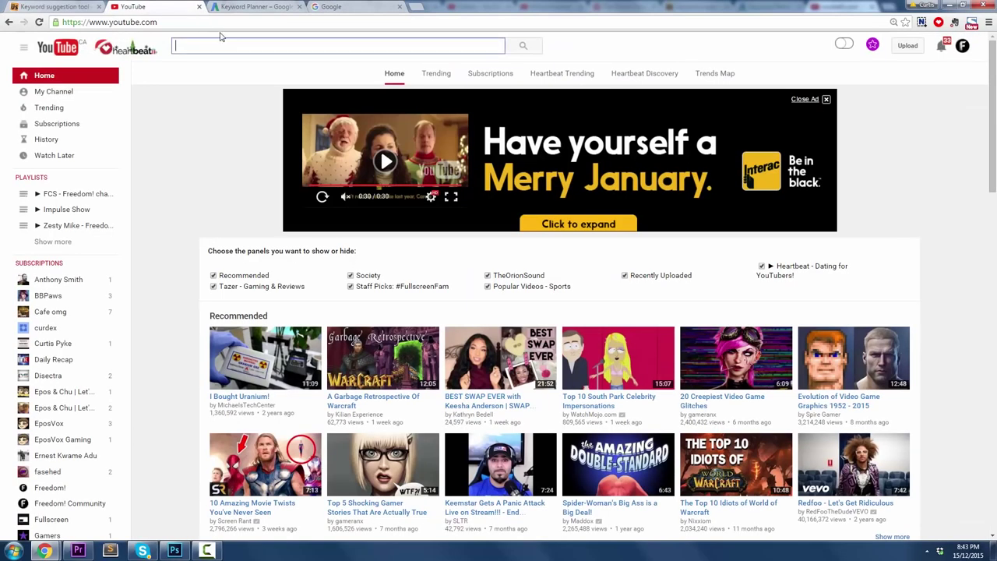
click(233, 46)
key(ctrl+v)
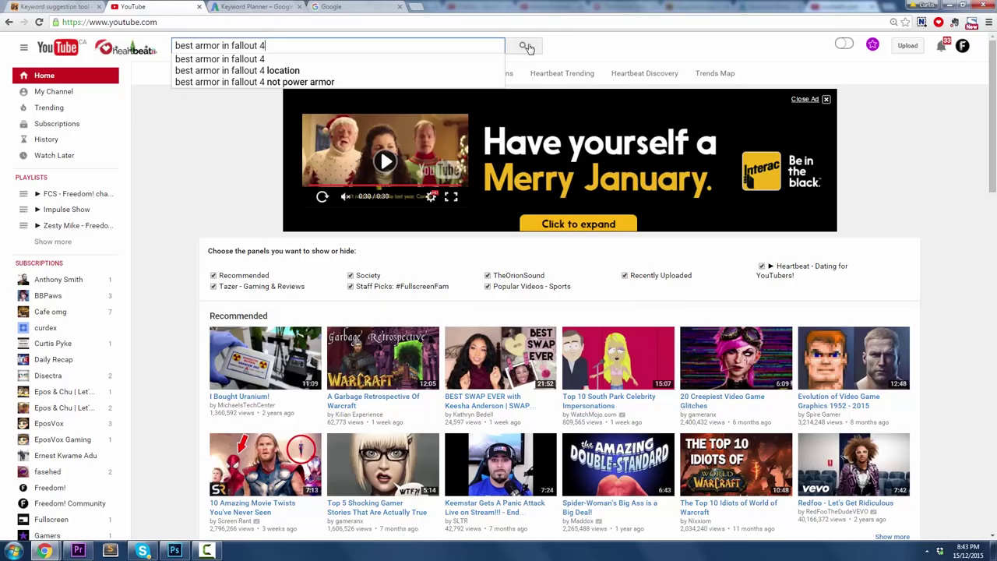
click(523, 45)
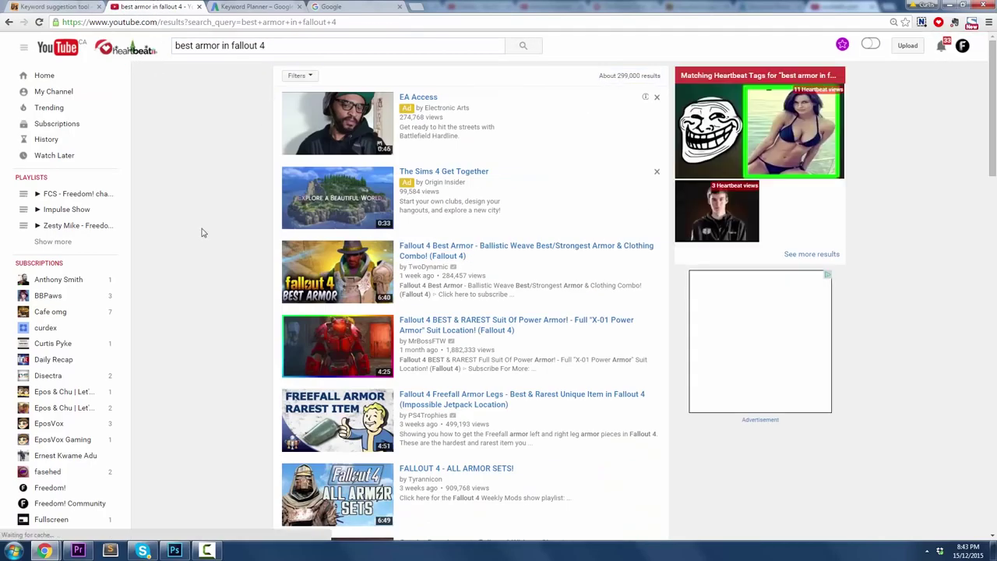
scroll(195, 291, down, 1)
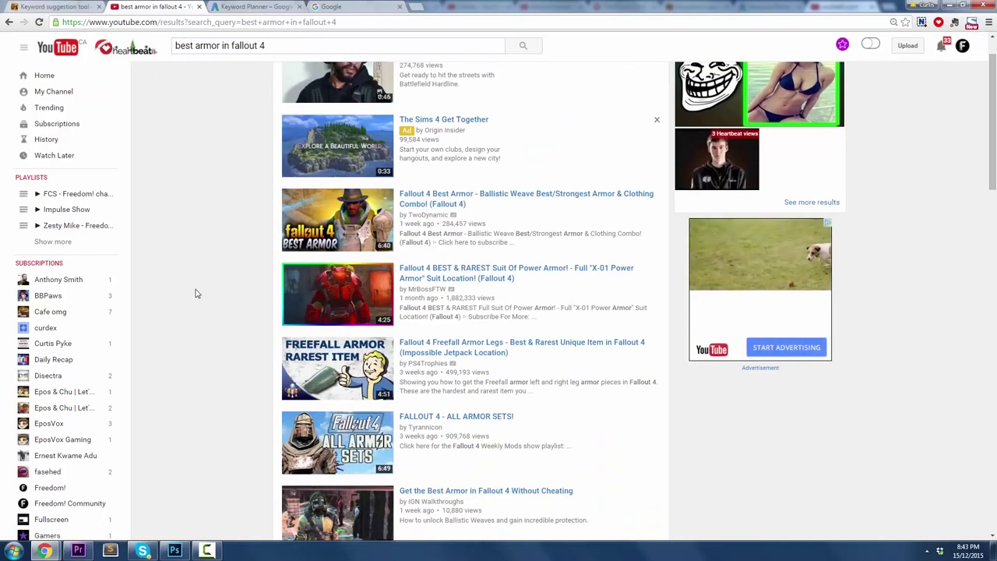
Step: Open the Fallout 4 Best Armor video and its TwoDynamic channel, then return to results
click(433, 195)
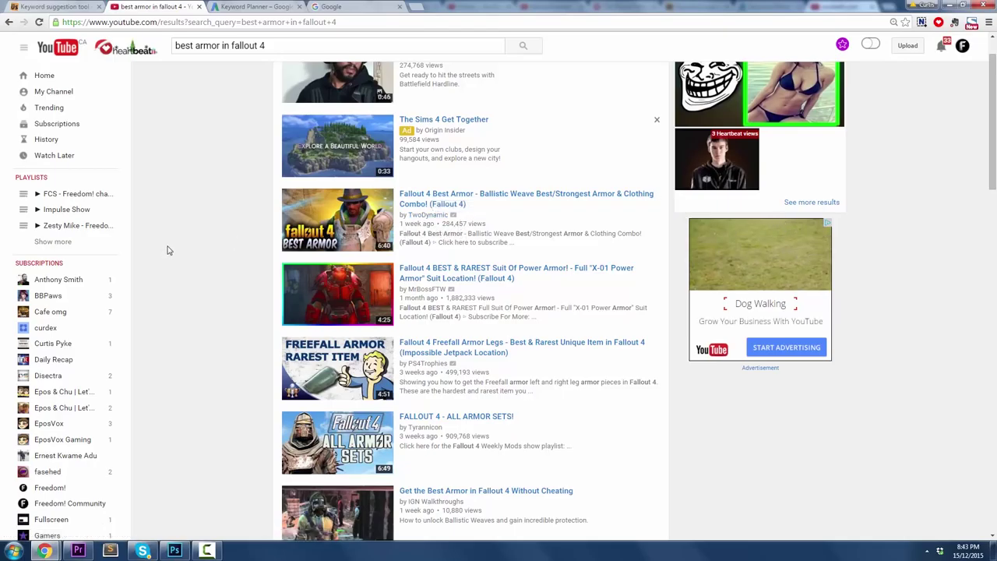
click(428, 217)
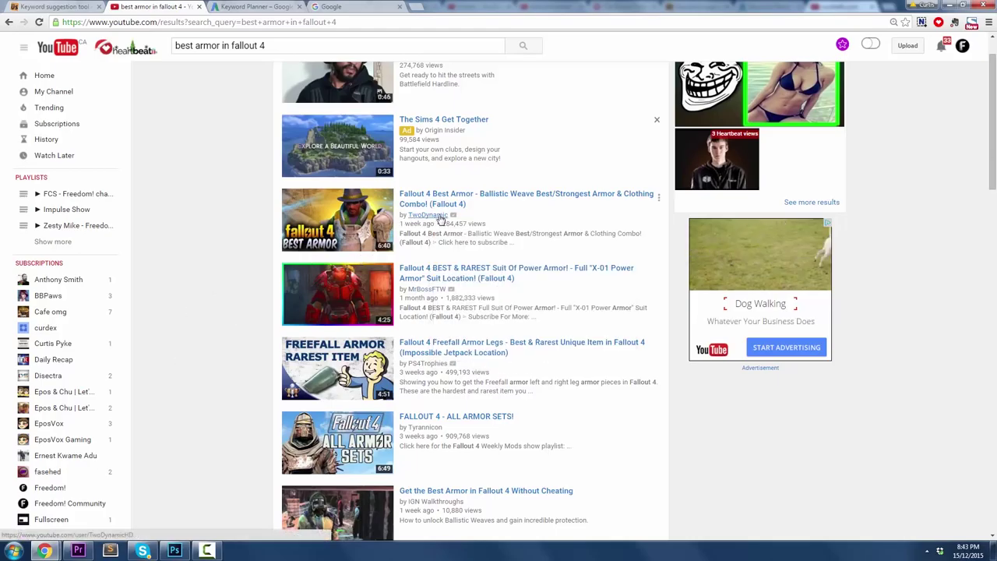
mouse_move(441, 220)
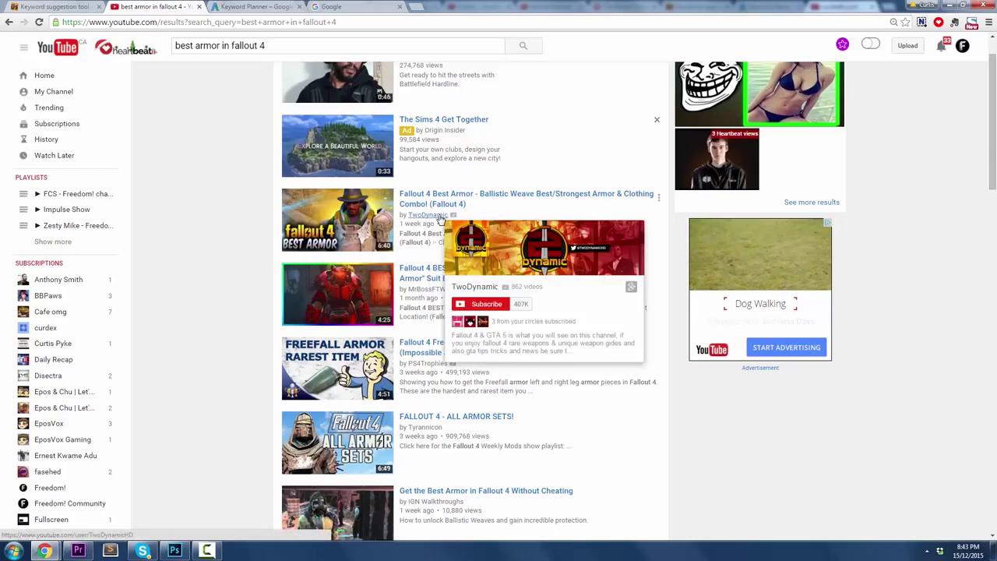
click(439, 218)
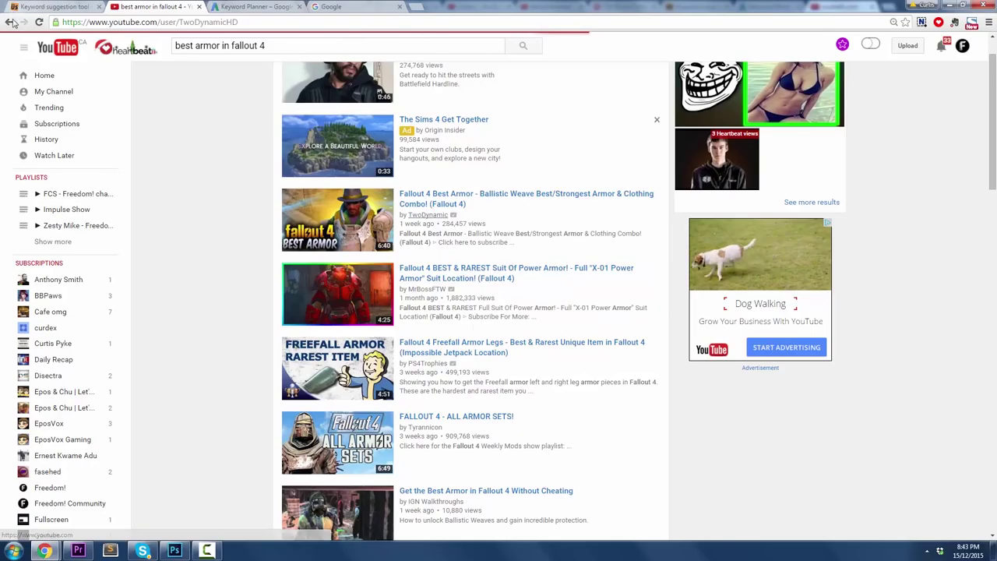
key(alt+Left)
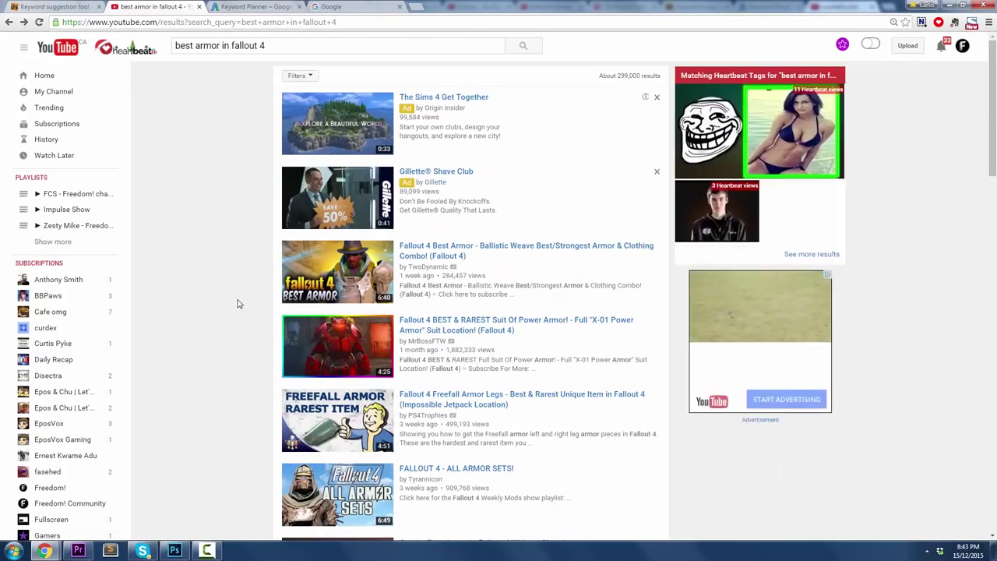
Step: Scroll through the best armor in fallout 4 video results
scroll(239, 303, down, 2)
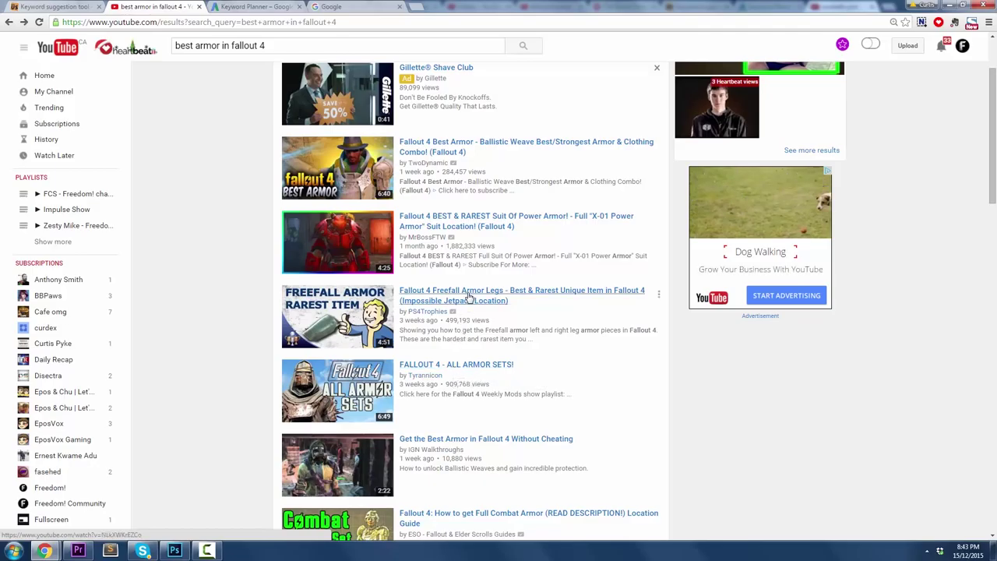
scroll(437, 381, down, 1)
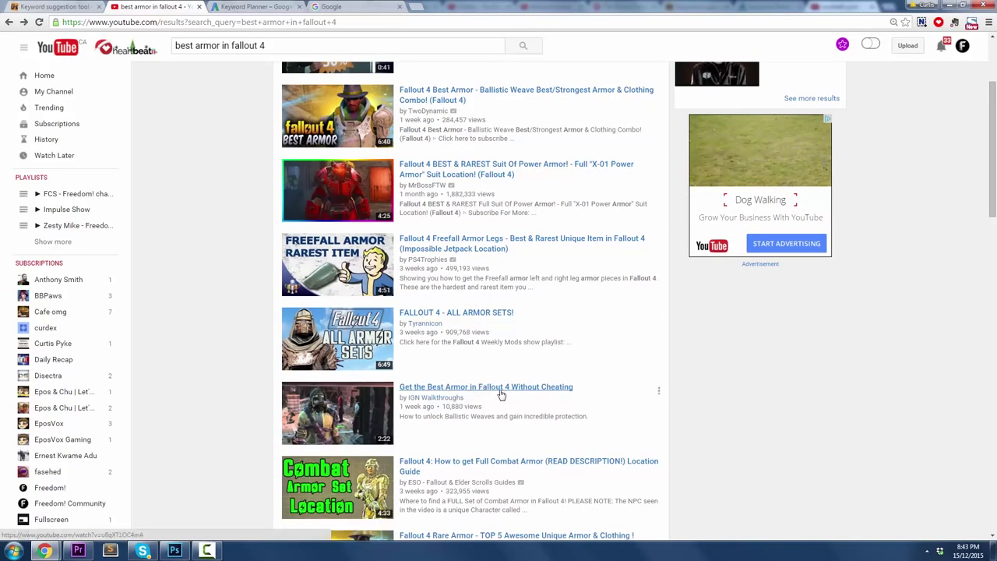
scroll(231, 360, down, 1)
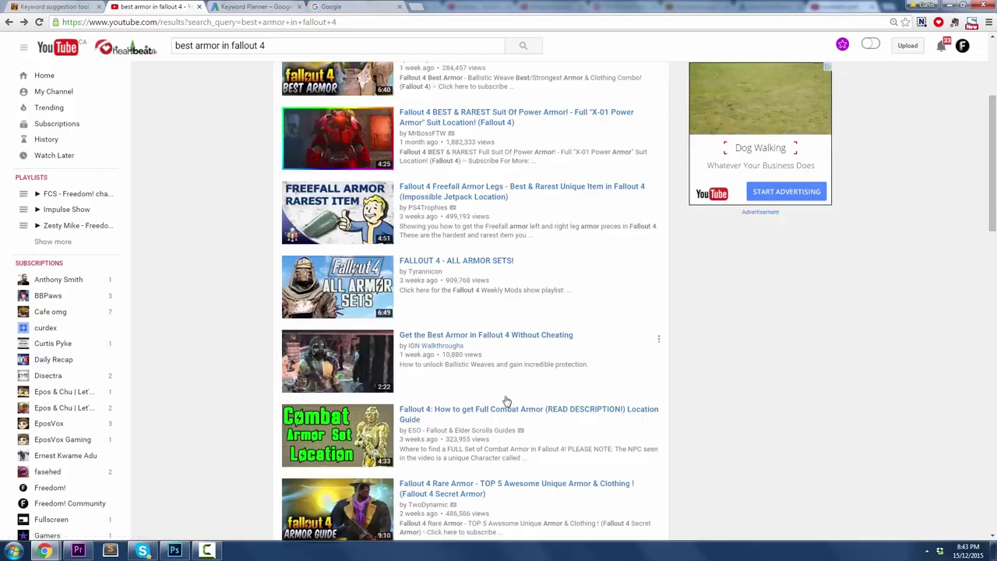
scroll(525, 347, down, 2)
scroll(215, 328, up, 3)
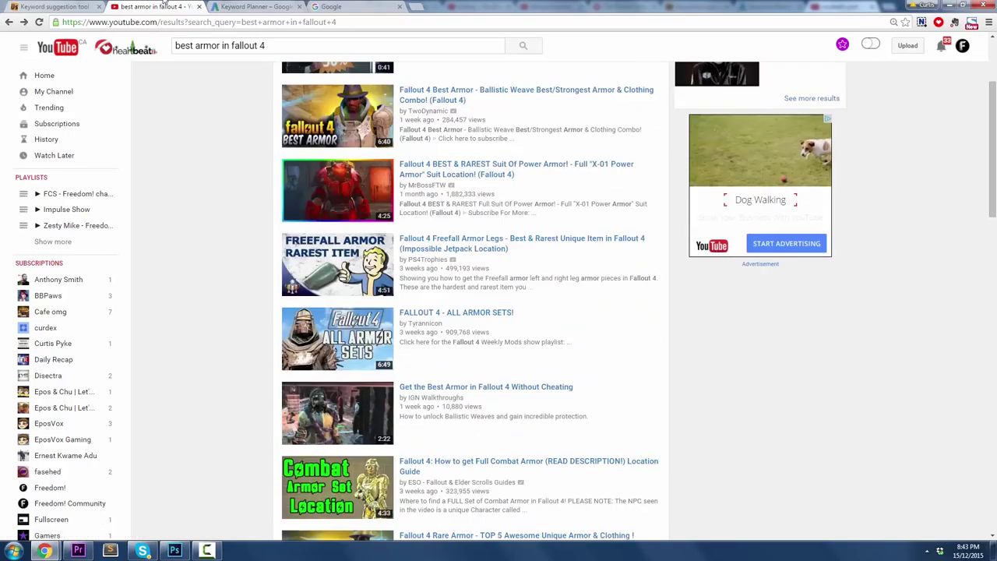
Step: Back in Ubersuggest, find fallout 4 best weapons and select 'where to find best weapons in fallout 4'
click(62, 8)
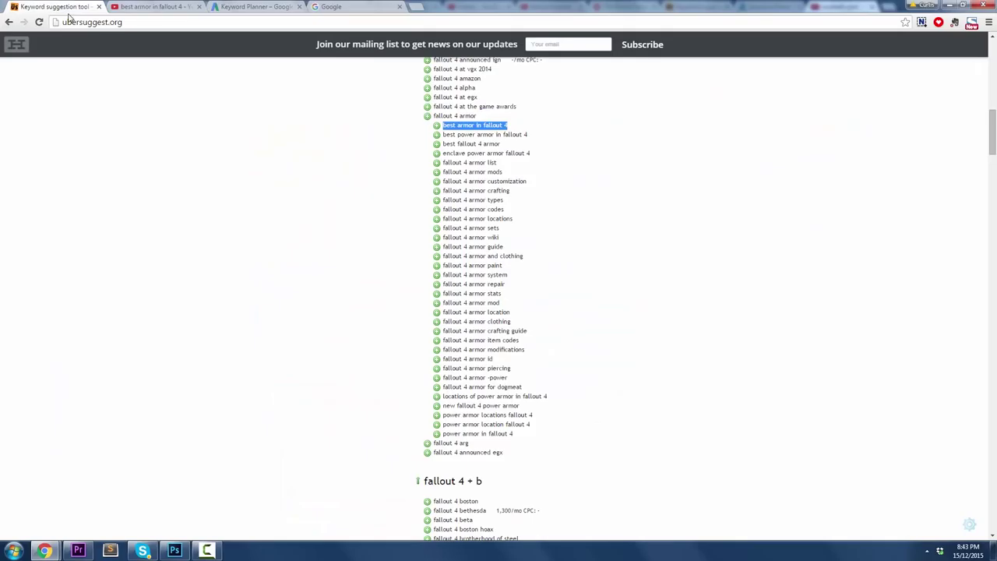
scroll(463, 260, down, 3)
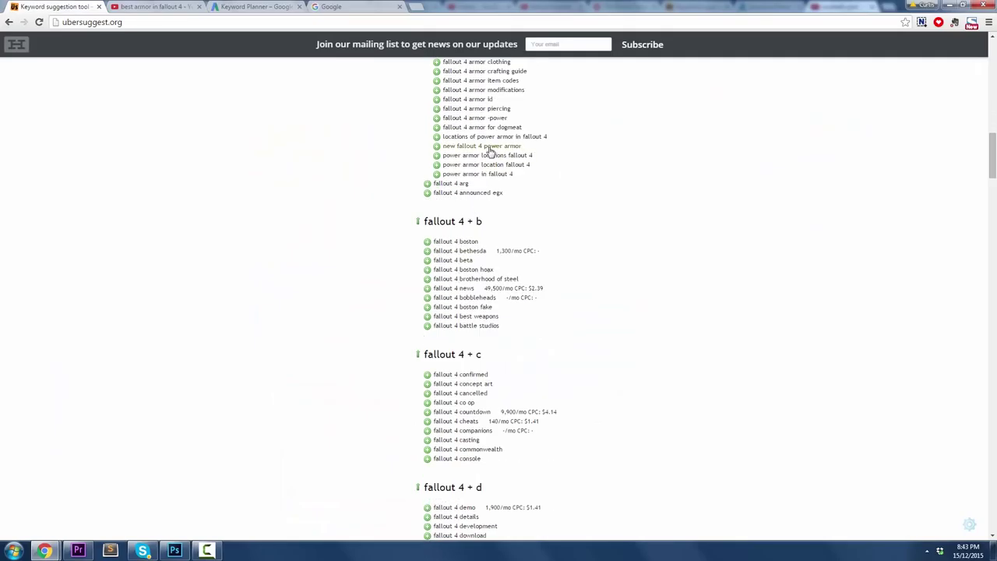
scroll(491, 133, up, 2)
scroll(505, 262, up, 1)
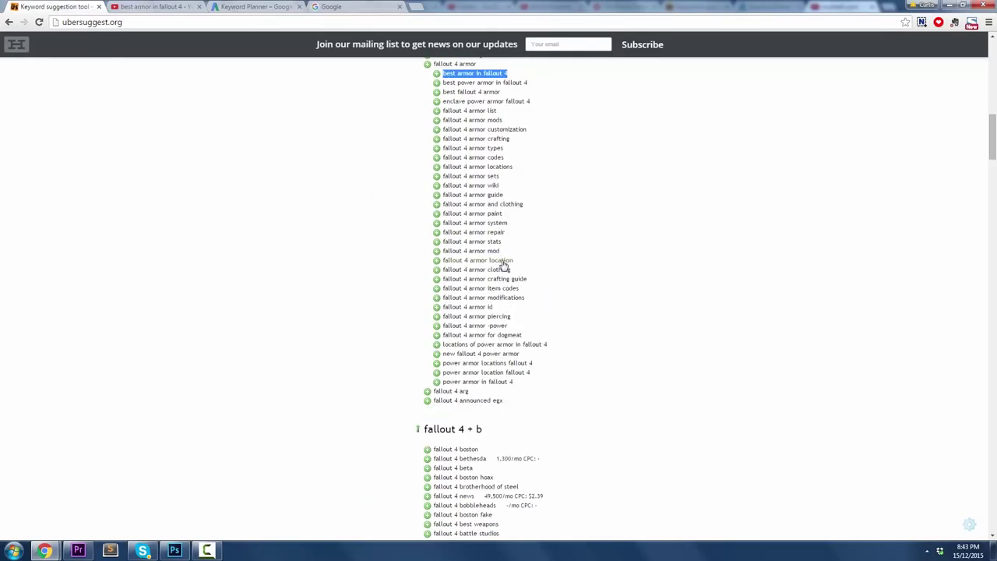
scroll(504, 263, down, 1)
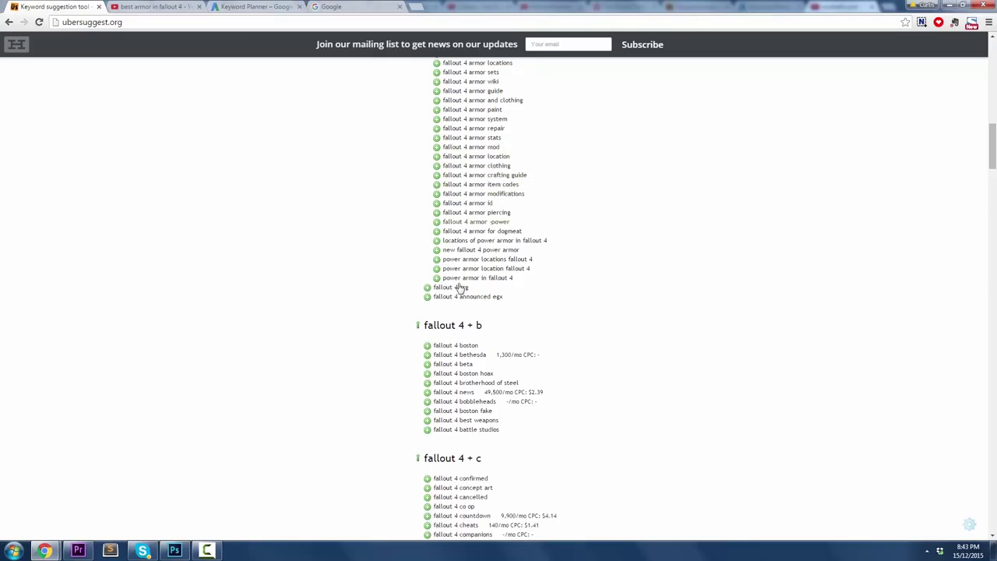
scroll(471, 200, down, 2)
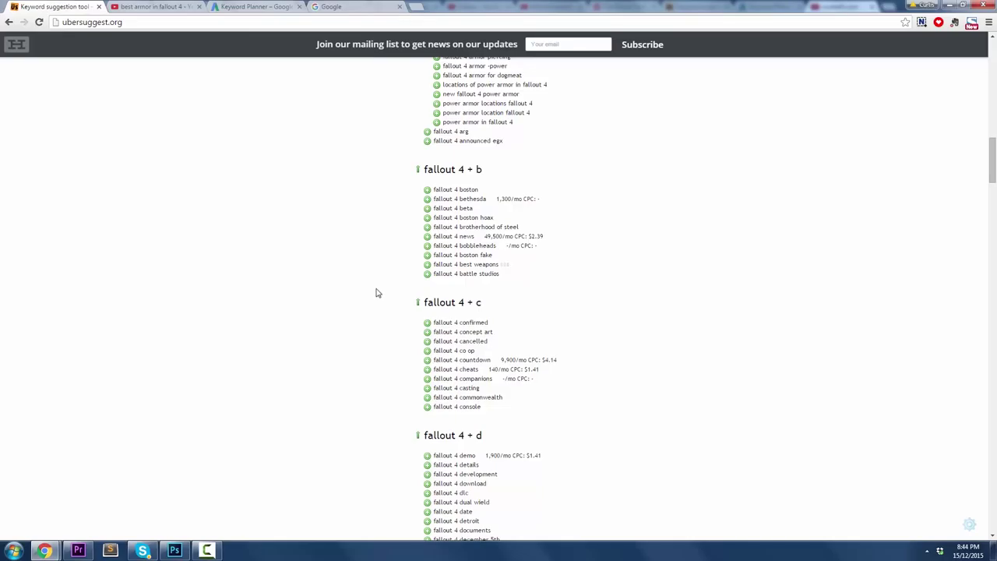
scroll(376, 293, down, 1)
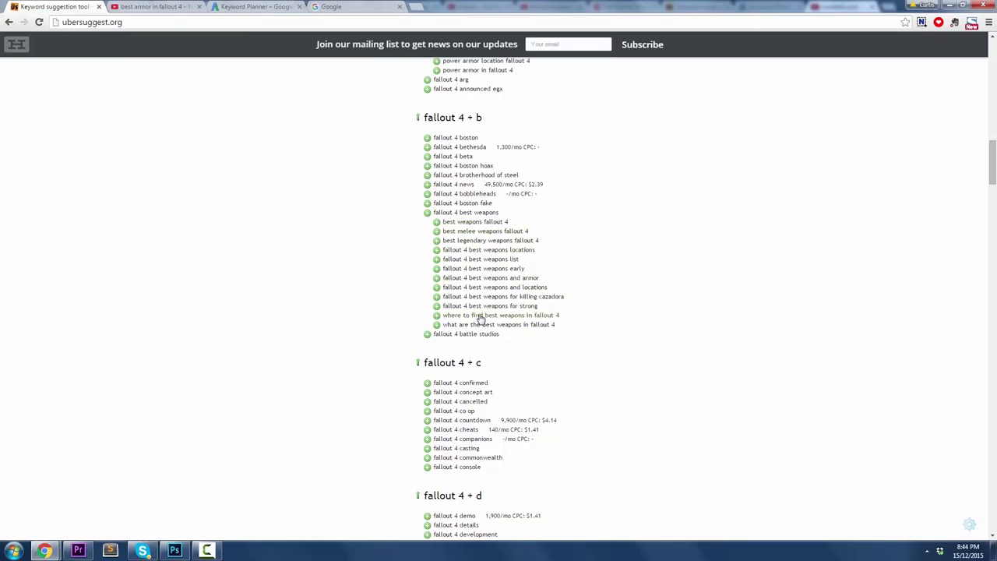
drag(563, 314, 448, 320)
key(ctrl+c)
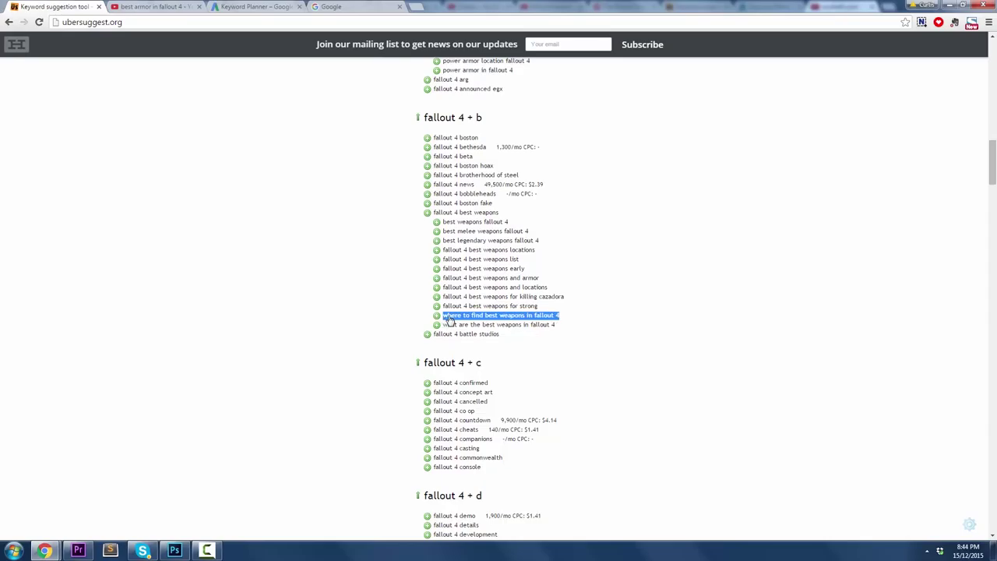
Step: Replace the YouTube query with 'where to find best weapons in fallout 4' and browse the videos
click(160, 6)
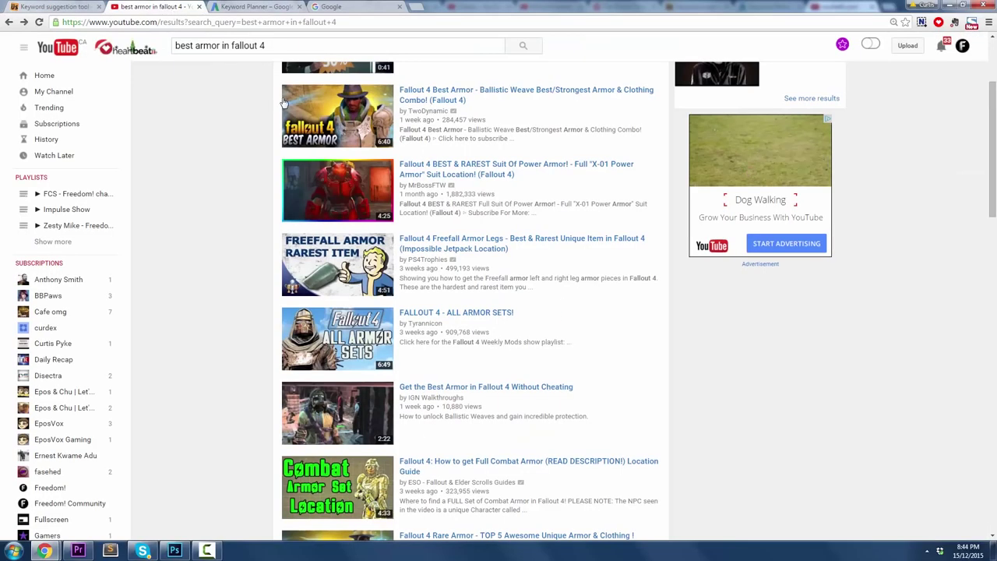
click(289, 45)
key(ctrl+a)
key(ctrl+v)
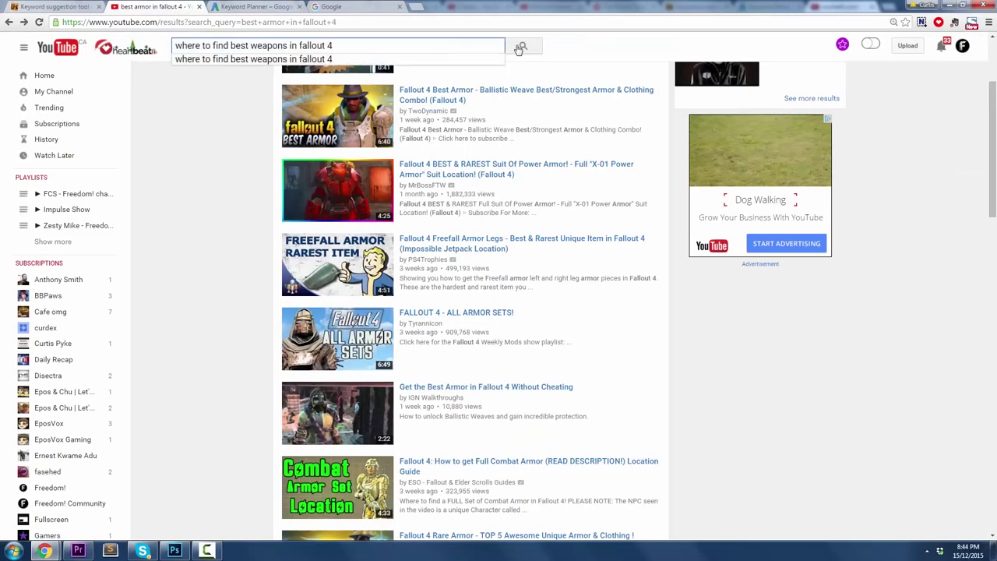
click(520, 48)
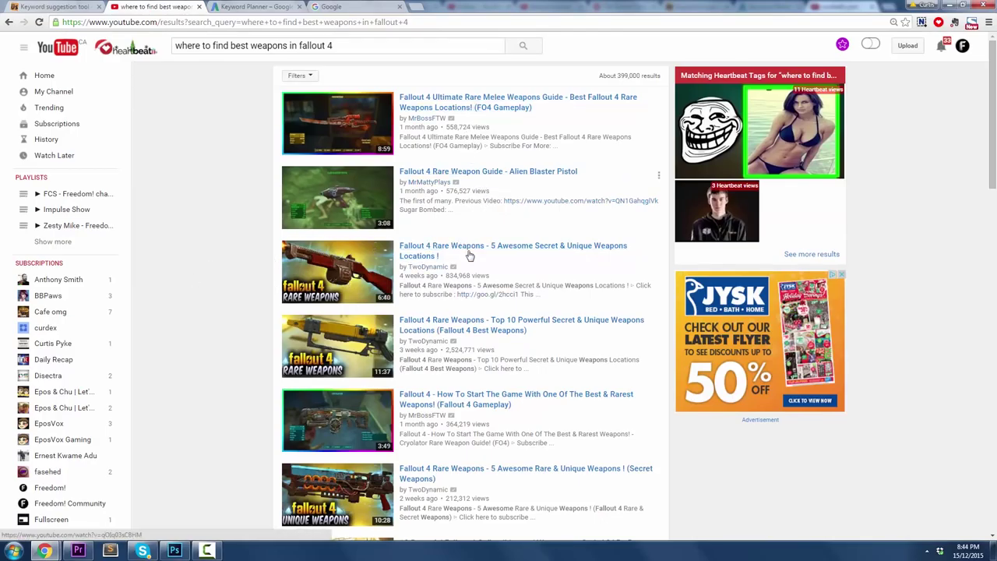
scroll(469, 256, down, 1)
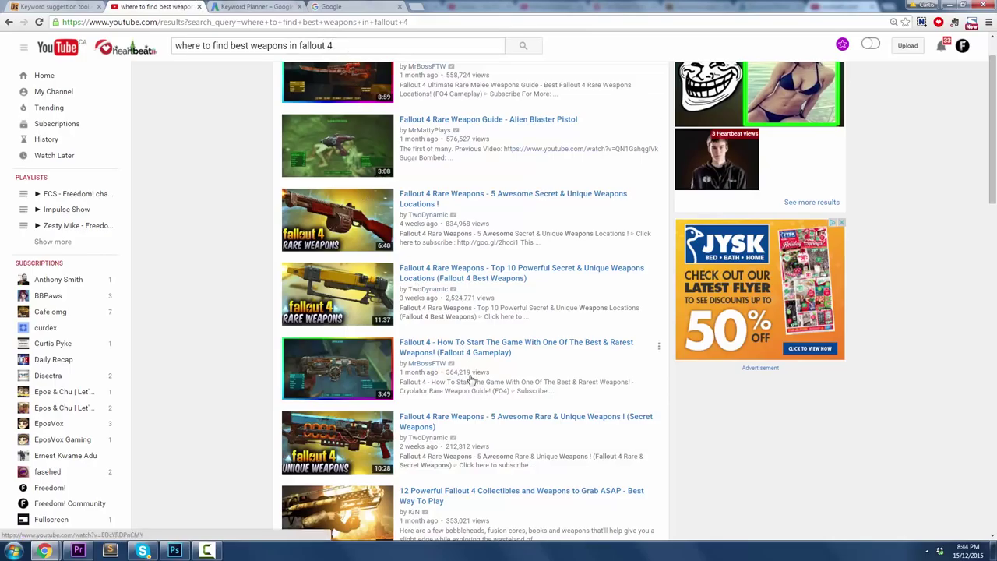
scroll(471, 381, down, 1)
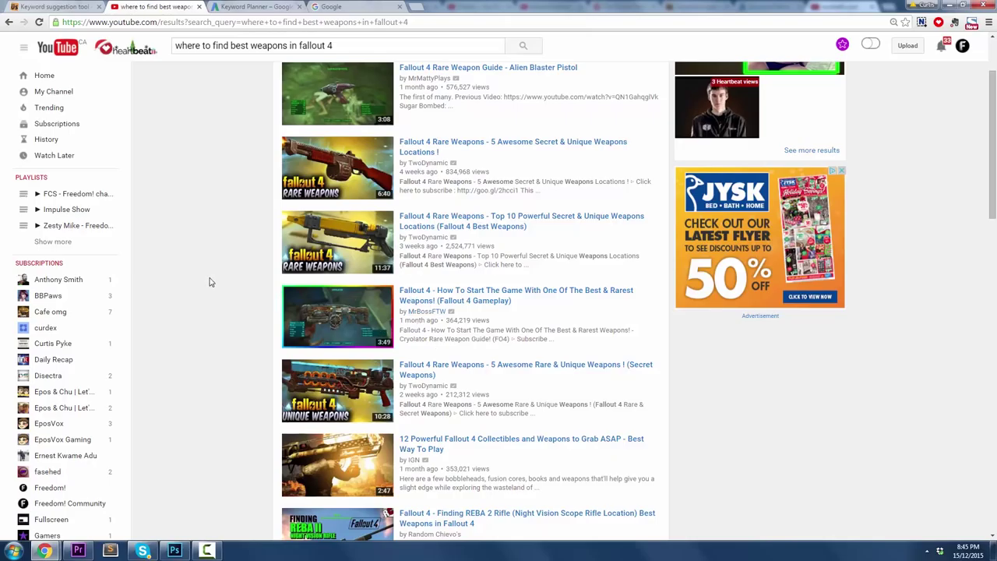
scroll(204, 259, down, 1)
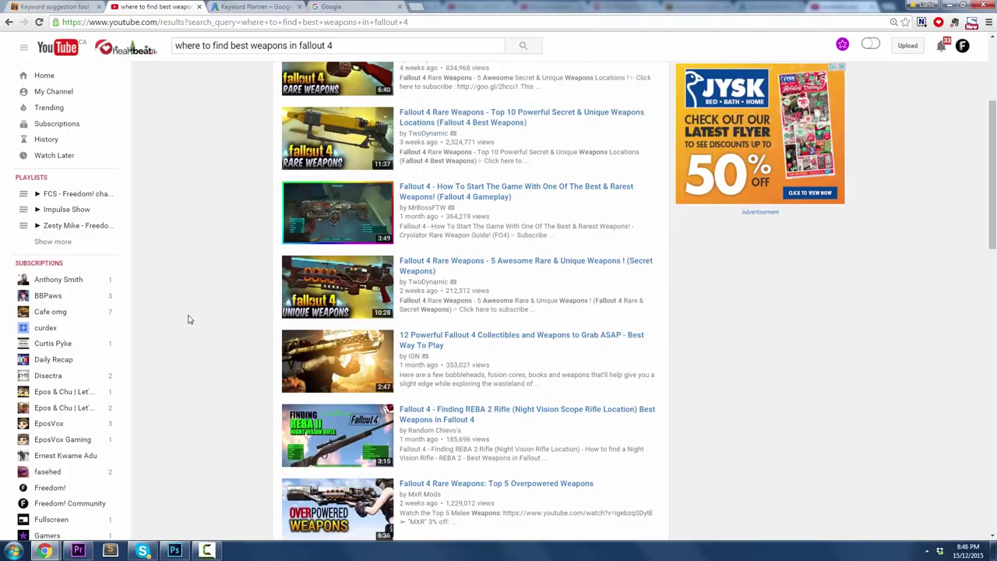
Step: Get Keyword Planner ideas for 'where to find best weapons in fallout 4' and open the Fallout 4 ad group keywords
click(257, 8)
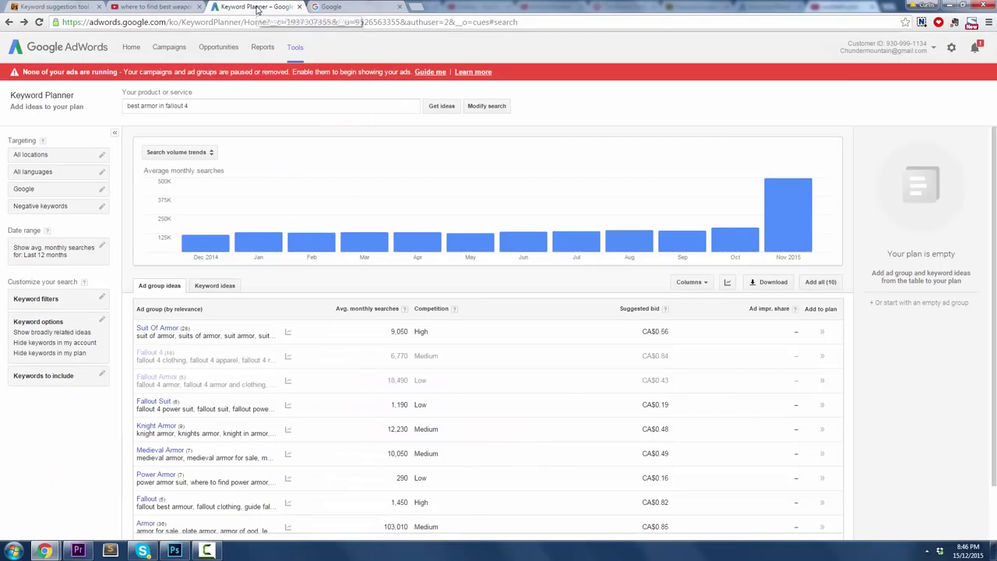
click(201, 104)
triple_click(201, 105)
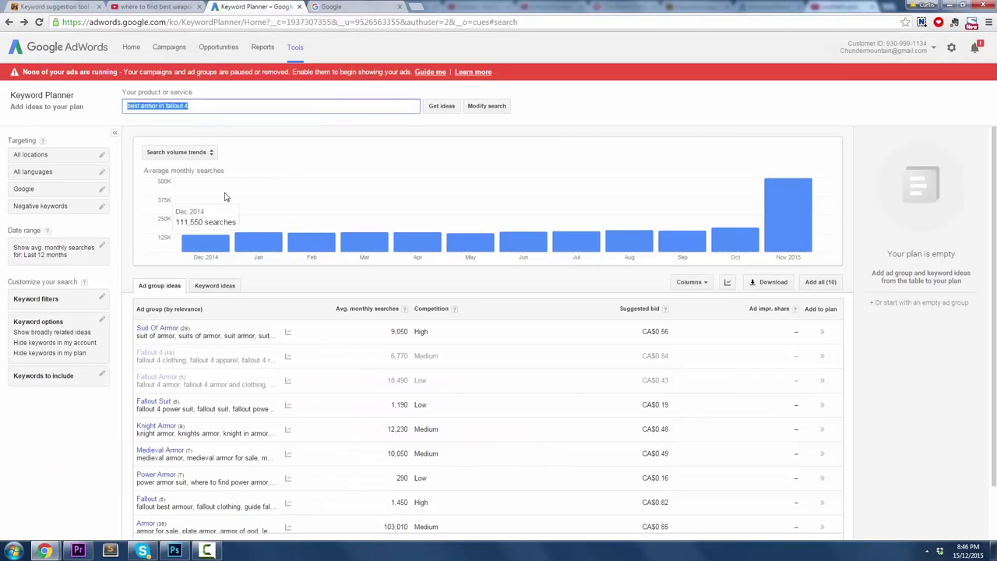
key(ctrl+v)
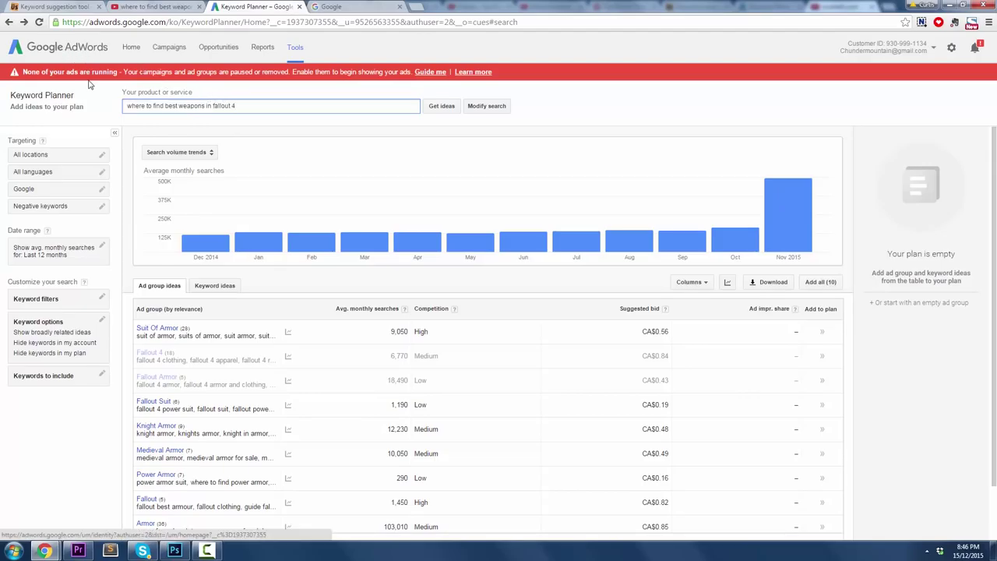
click(442, 107)
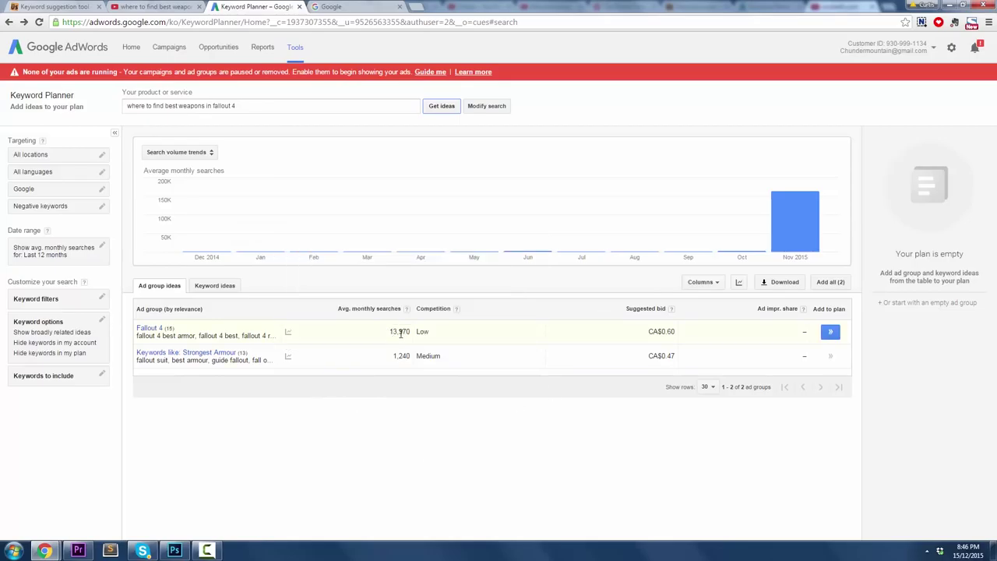
mouse_move(287, 334)
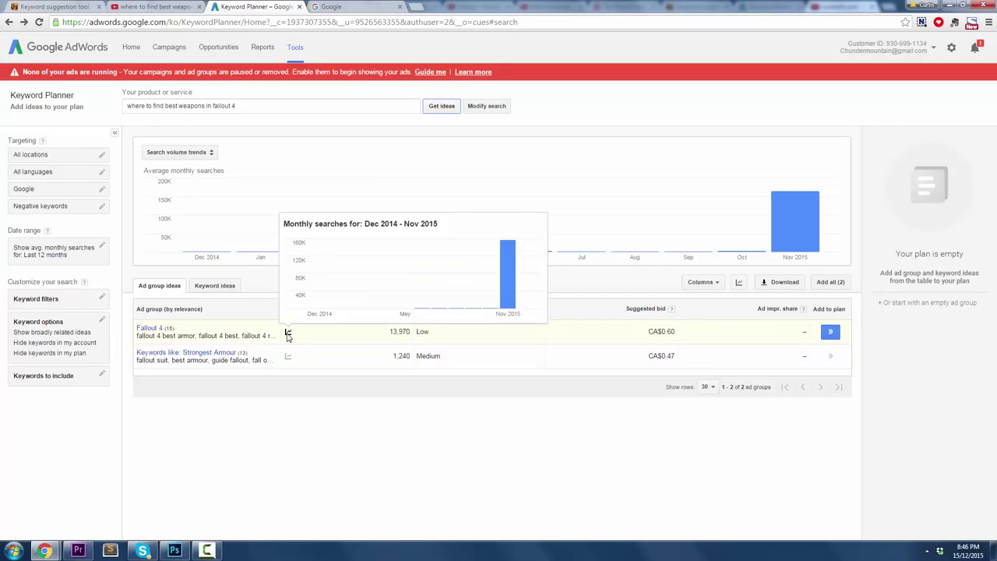
click(151, 330)
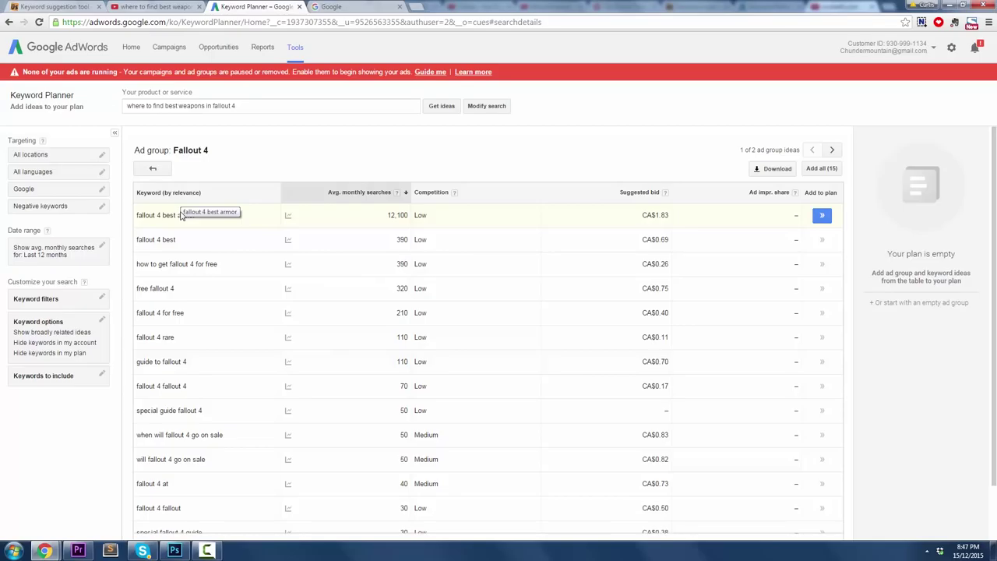
Step: Replace 'fallout 4' with 'macbeth' in Ubersuggest's search and scroll through the new suggestions
click(118, 6)
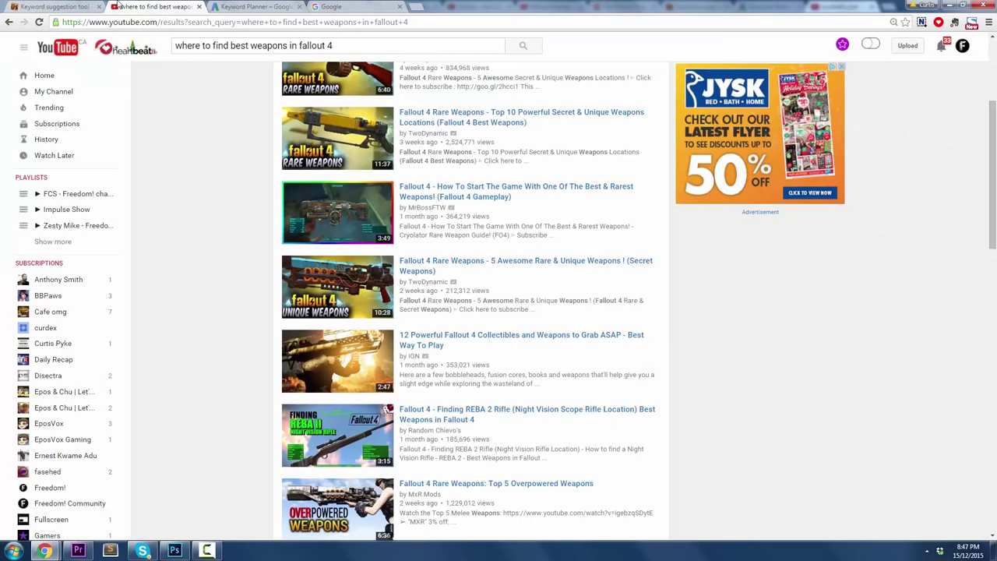
click(61, 6)
scroll(142, 253, up, 5)
scroll(143, 254, up, 5)
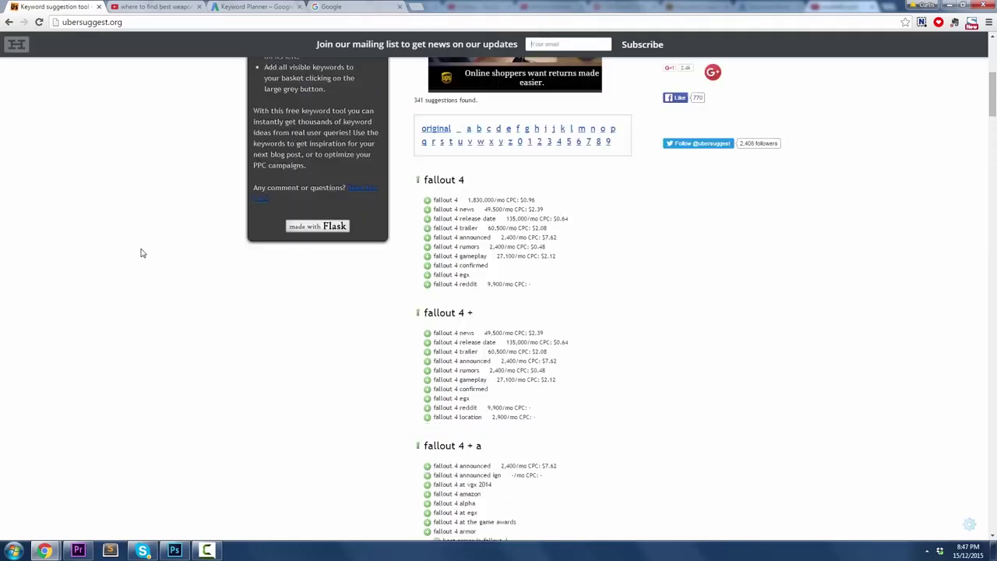
scroll(142, 253, up, 5)
triple_click(459, 168)
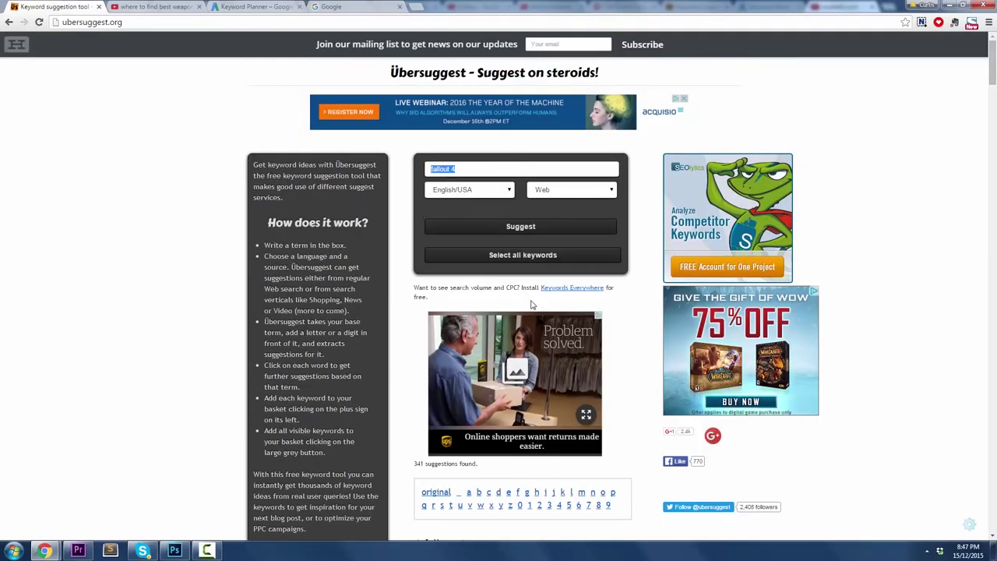
text(macbeth)
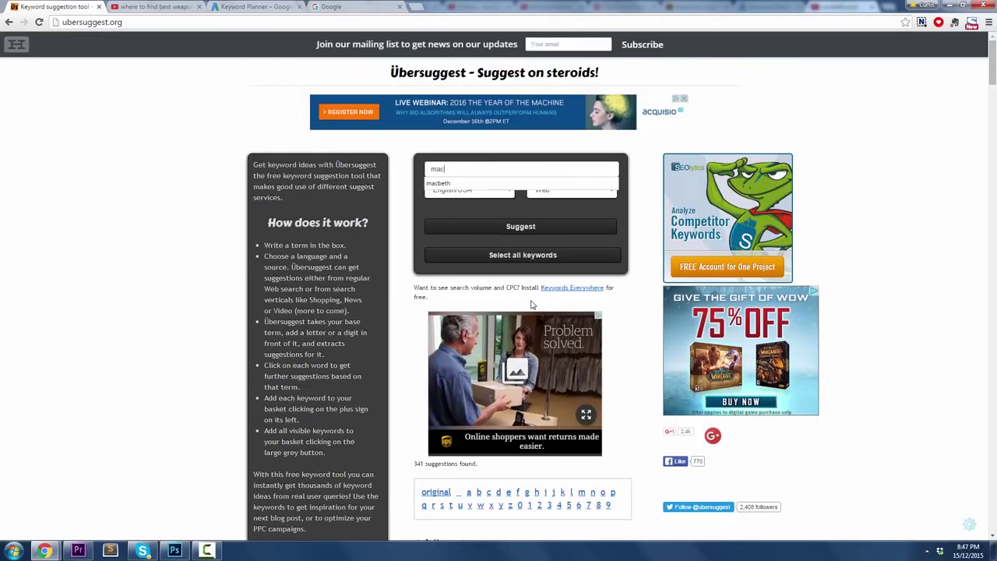
key(Return)
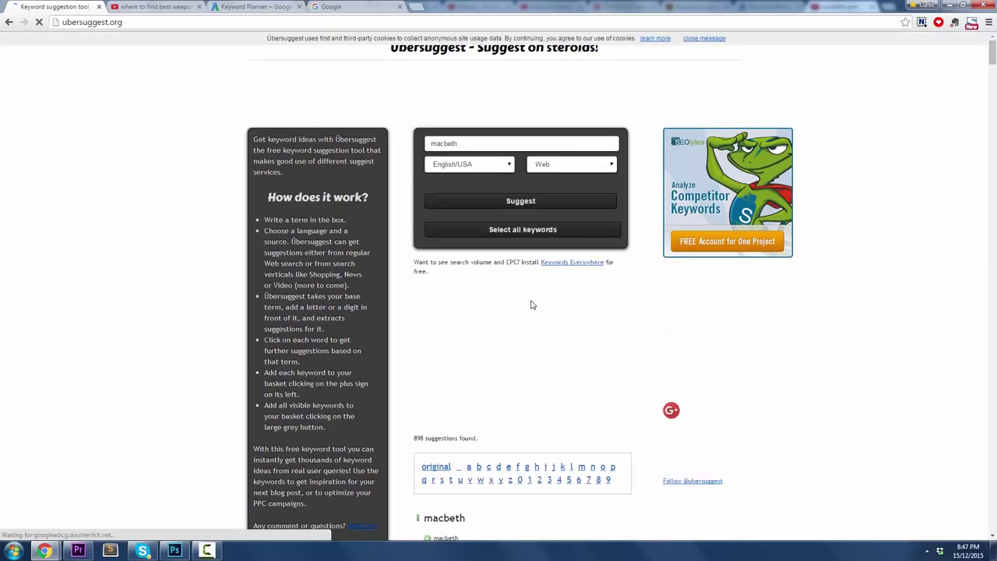
scroll(519, 319, down, 5)
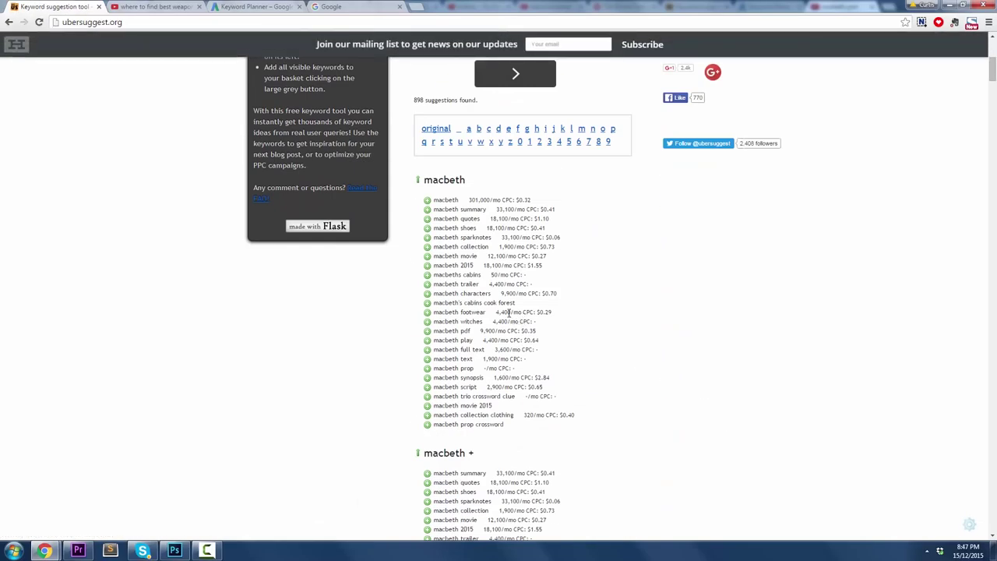
scroll(477, 241, down, 1)
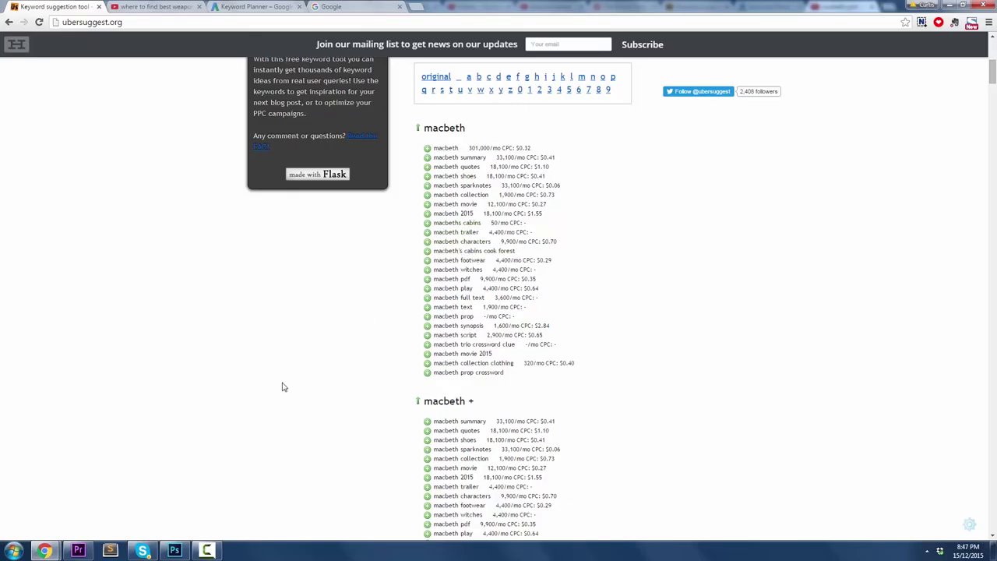
scroll(285, 385, down, 8)
scroll(293, 382, down, 1)
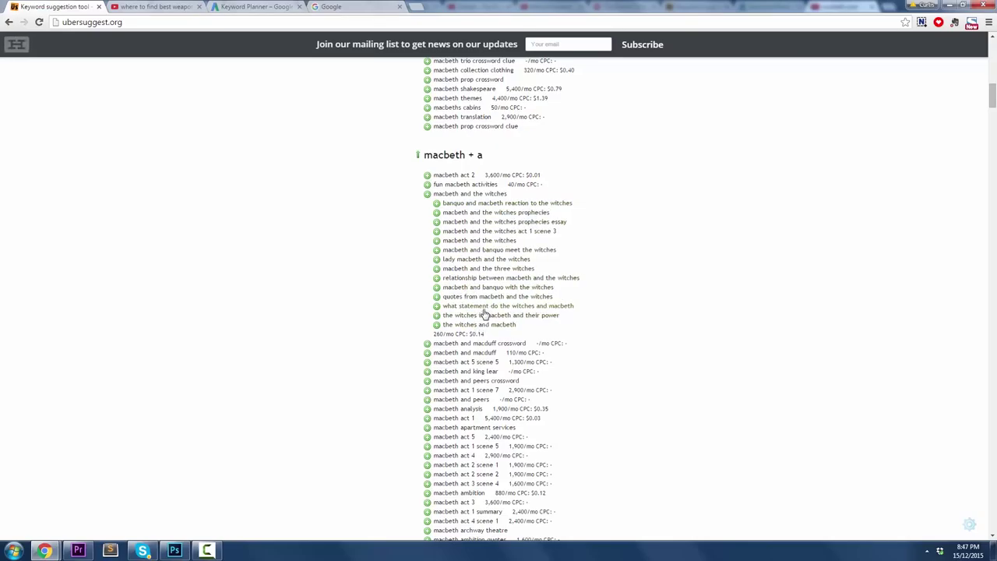
Step: Copy the suggestion 'macbeth and the witches' from the Ubersuggest results
click(160, 7)
click(48, 7)
drag(510, 195, 445, 198)
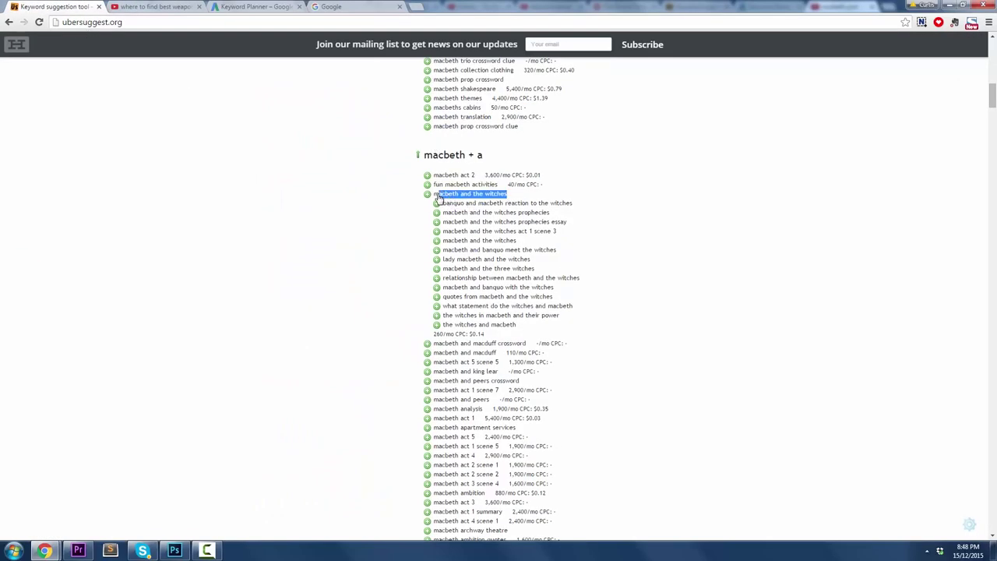
right_click(441, 196)
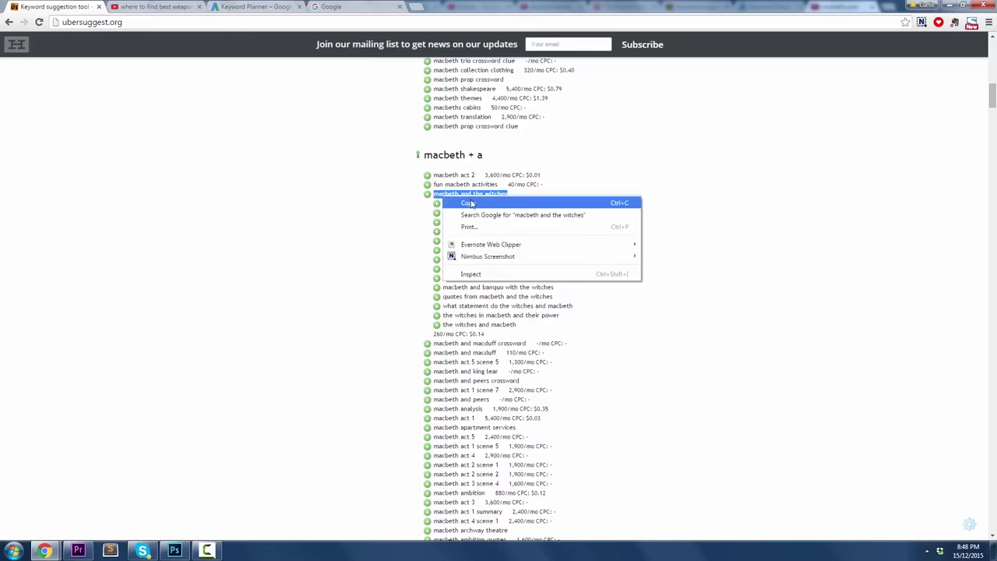
click(472, 203)
Step: Select the current YouTube search query so it can be replaced
click(158, 6)
drag(333, 45, 176, 47)
right_click(223, 48)
Step: Paste 'macbeth and the witches' into YouTube, search it, and scroll through the results
click(246, 79)
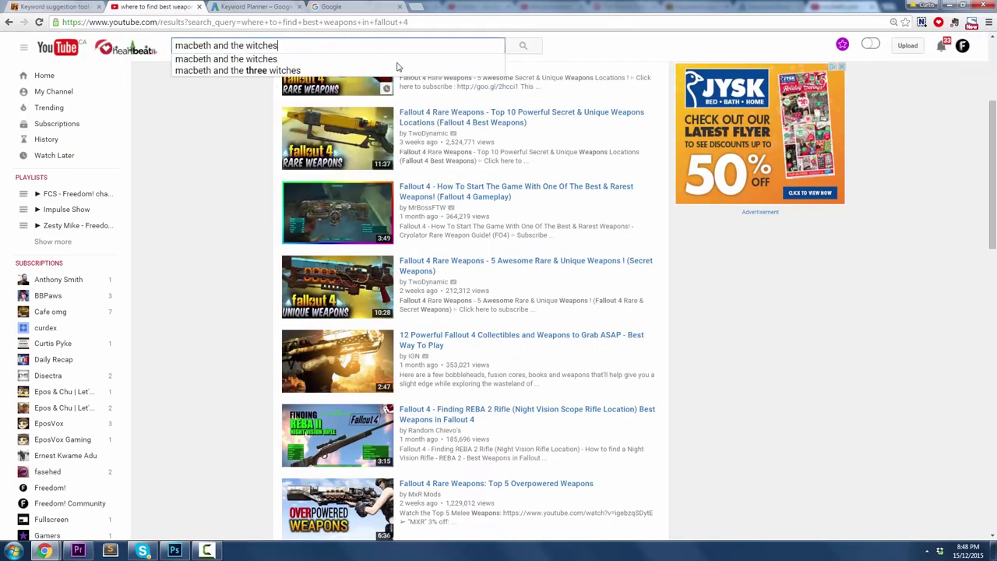
click(524, 46)
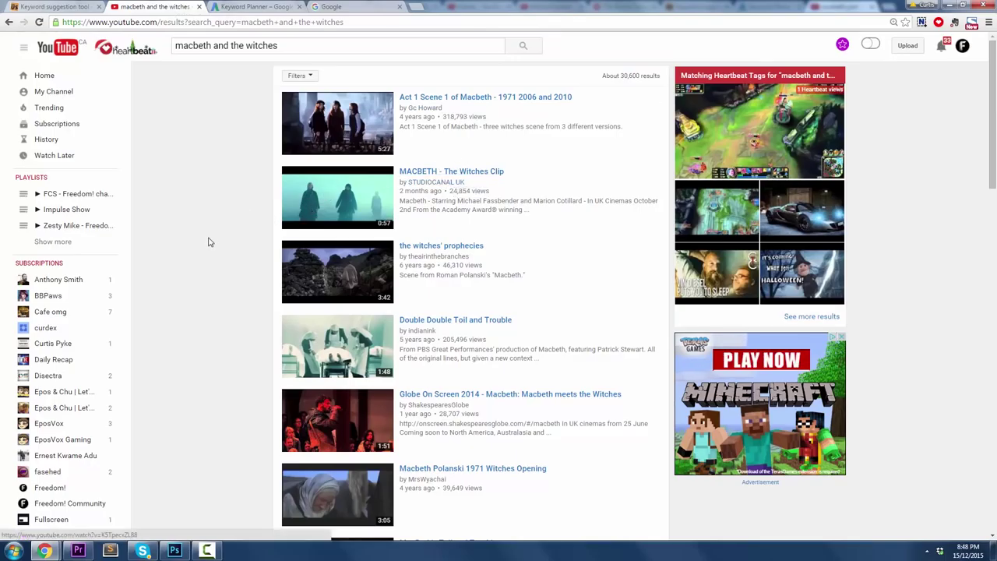
scroll(209, 240, down, 2)
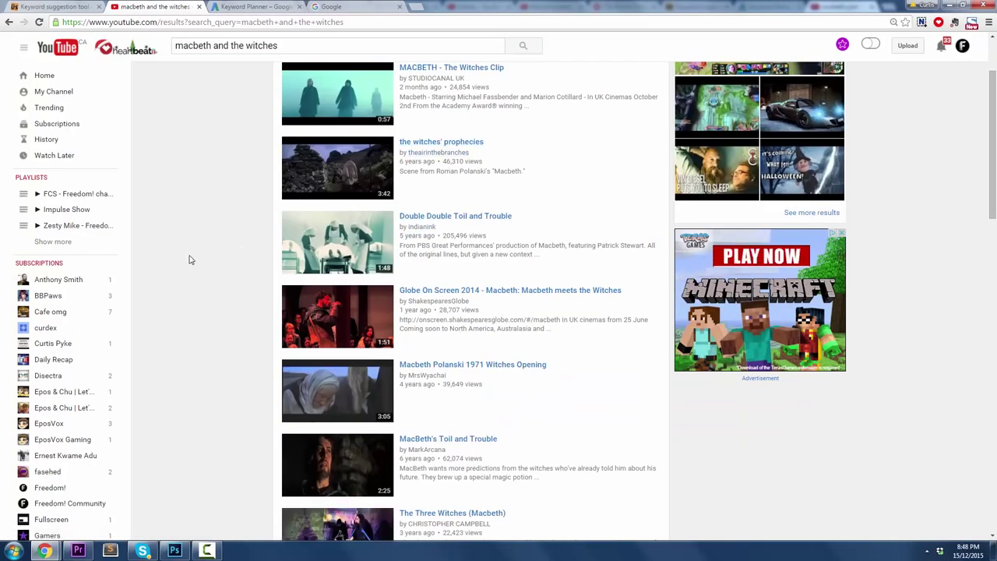
scroll(480, 319, down, 3)
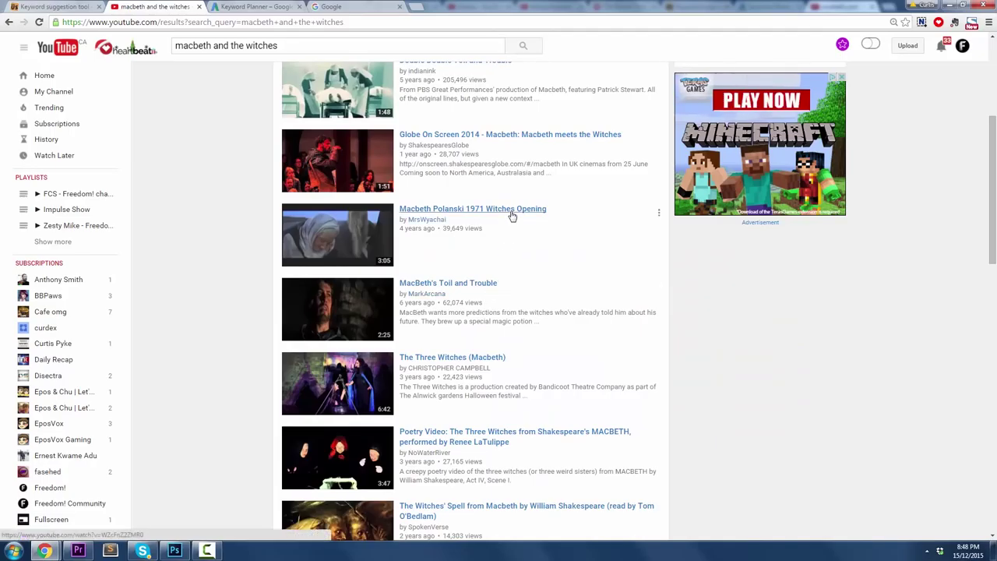
scroll(209, 243, down, 4)
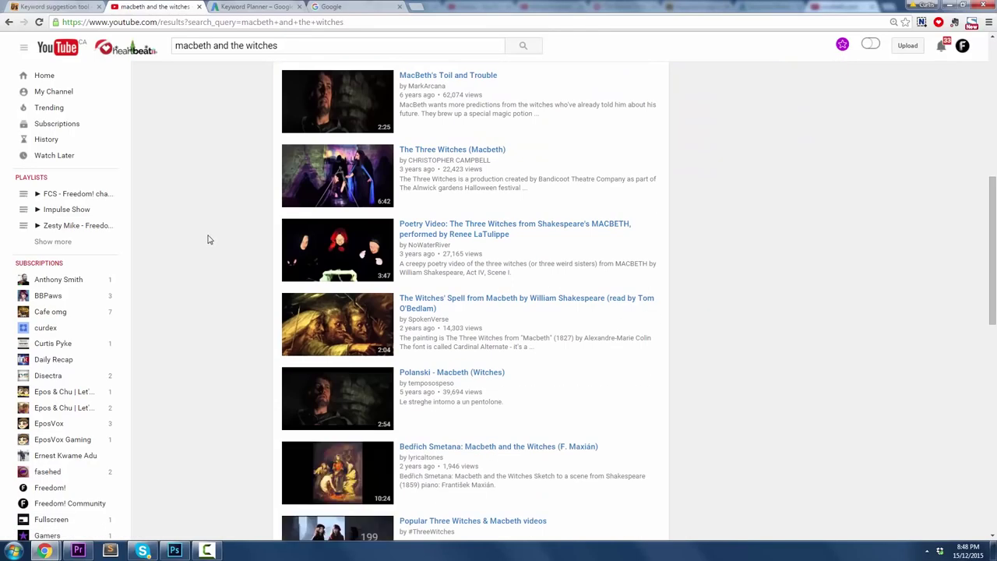
scroll(208, 239, up, 9)
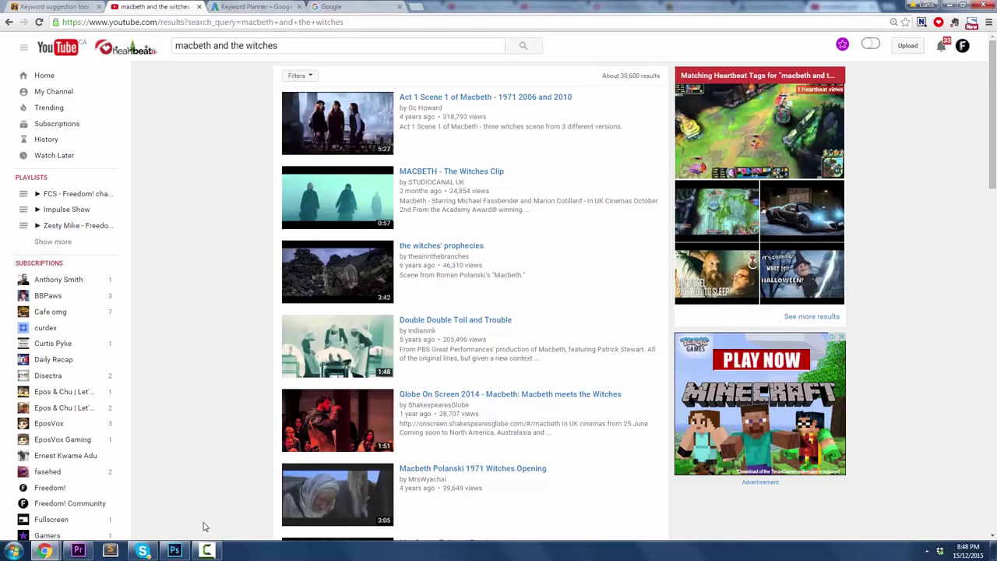
Step: Restore the Camtasia Recorder controls from its taskbar icon
click(206, 551)
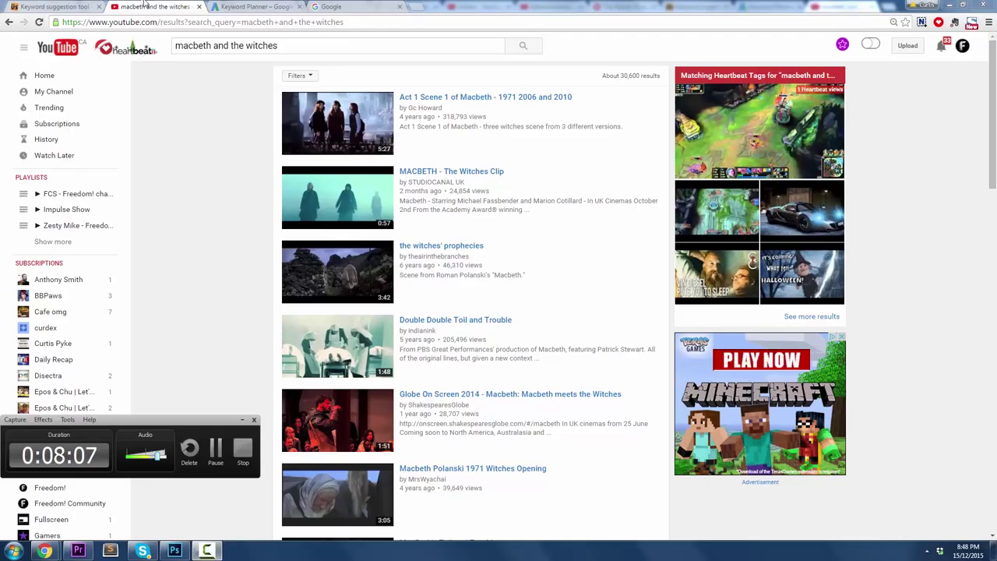